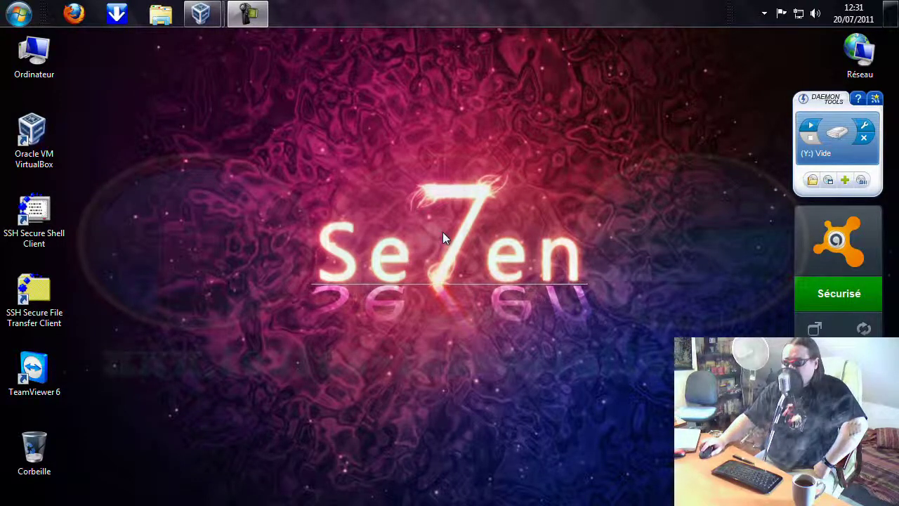
# Switch to the Windows 7 virtual machine and show its desktop in full screen.
pyautogui.moveTo(213, 28)
pyautogui.click(267, 98)
pyautogui.click(113, 56)
pyautogui.click(135, 73)
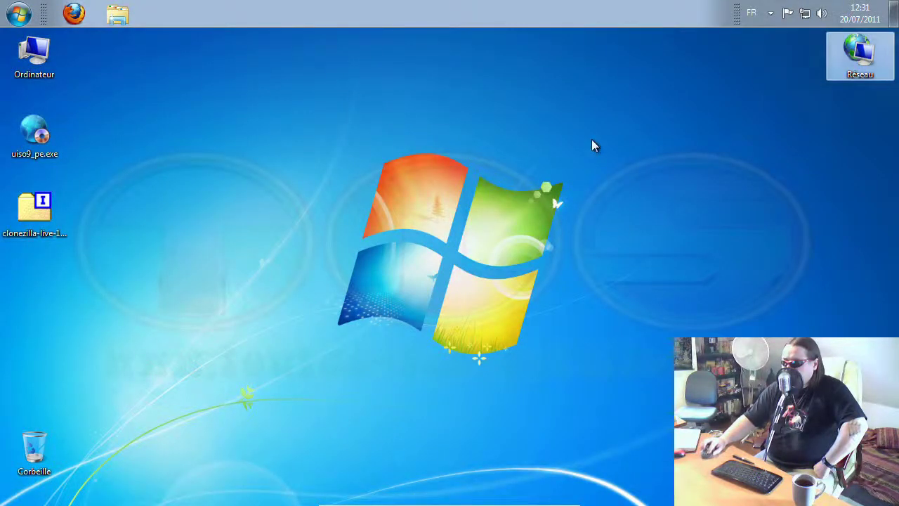
# Start the uiso9_pe.exe installer from the desktop and accept the licence agreement.
pyautogui.doubleClick(35, 135)
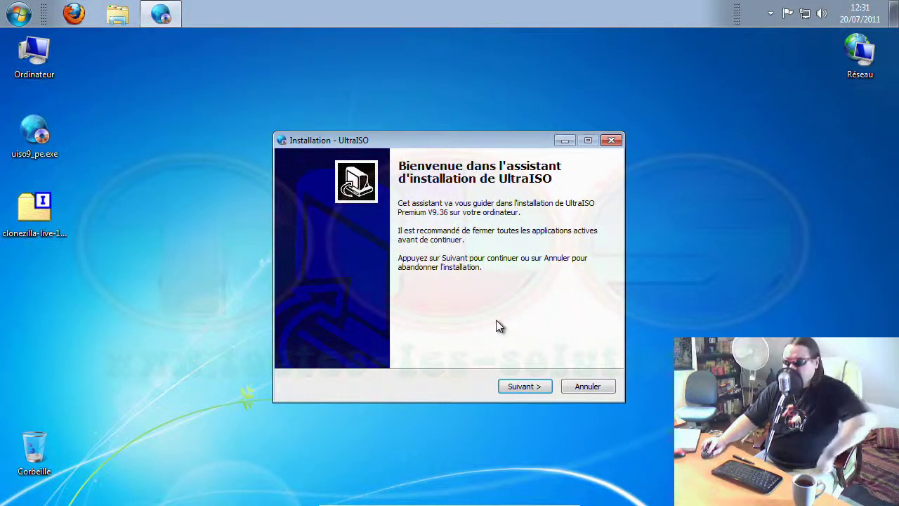
pyautogui.click(525, 387)
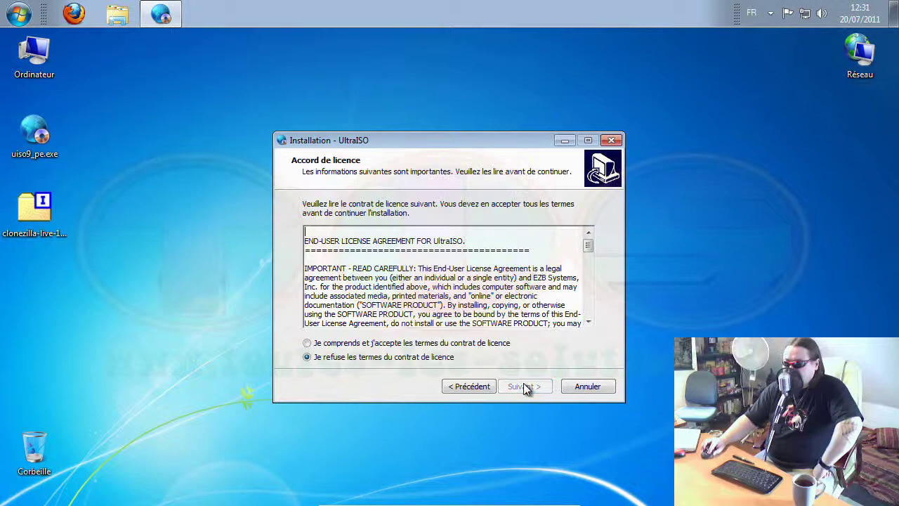
pyautogui.click(364, 345)
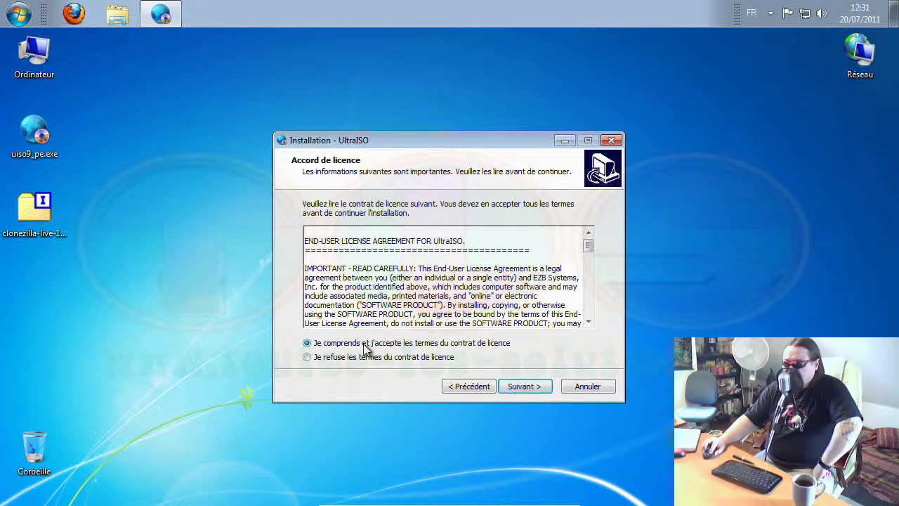
pyautogui.click(532, 386)
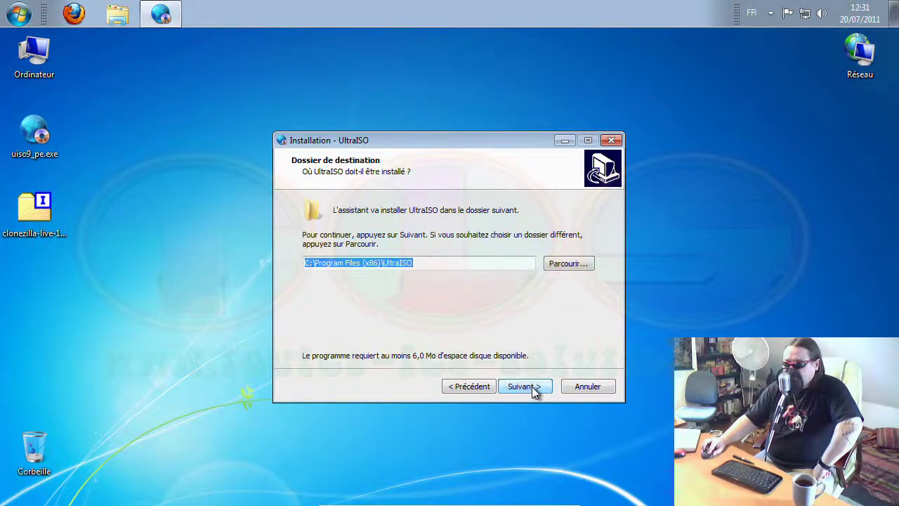
# Install UltraISO with the default destination folder, Start menu folder and all additional tasks, then finish setup with the program launched.
pyautogui.click(532, 387)
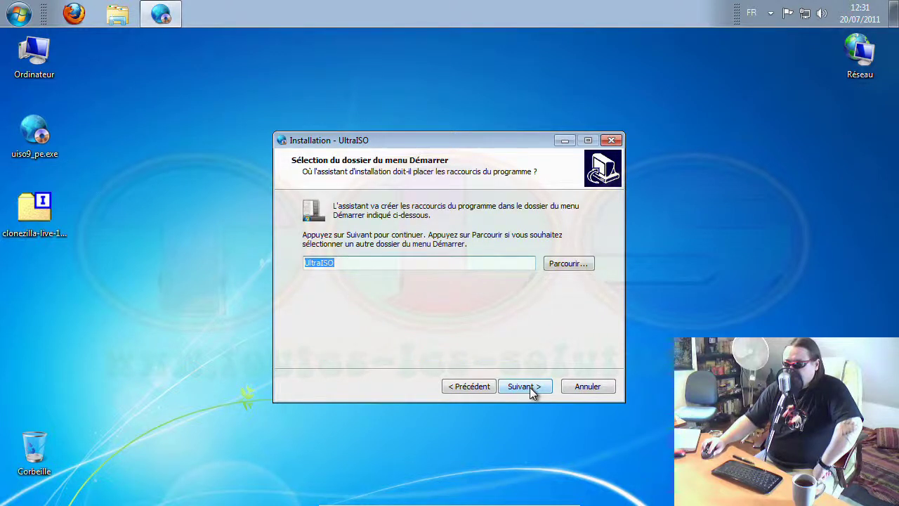
pyautogui.click(532, 387)
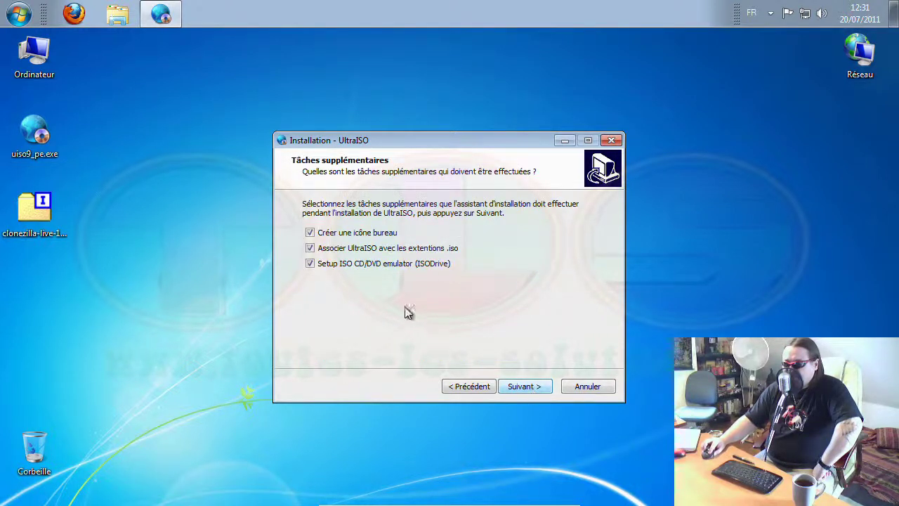
pyautogui.click(528, 387)
pyautogui.click(529, 387)
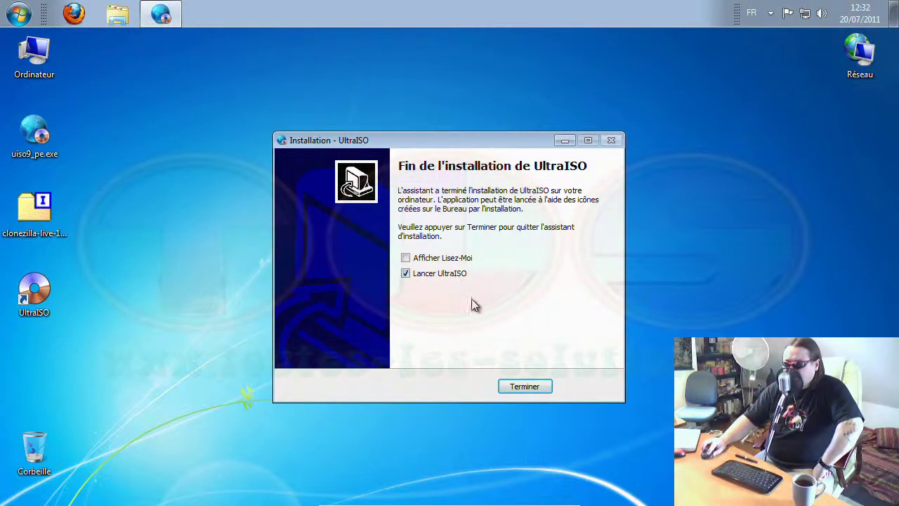
pyautogui.click(522, 387)
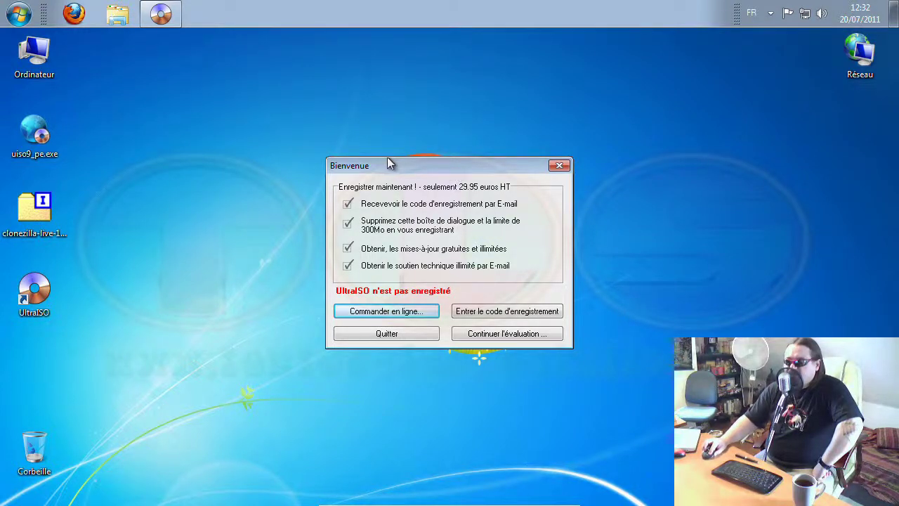
# Continue with the evaluation version without registering and maximize the main window.
pyautogui.moveTo(395, 161); pyautogui.dragTo(303, 144)
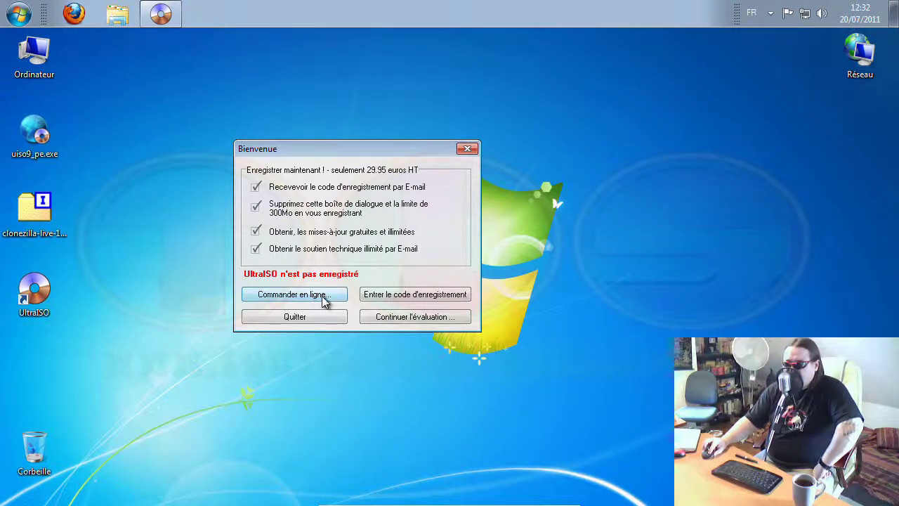
pyautogui.click(400, 318)
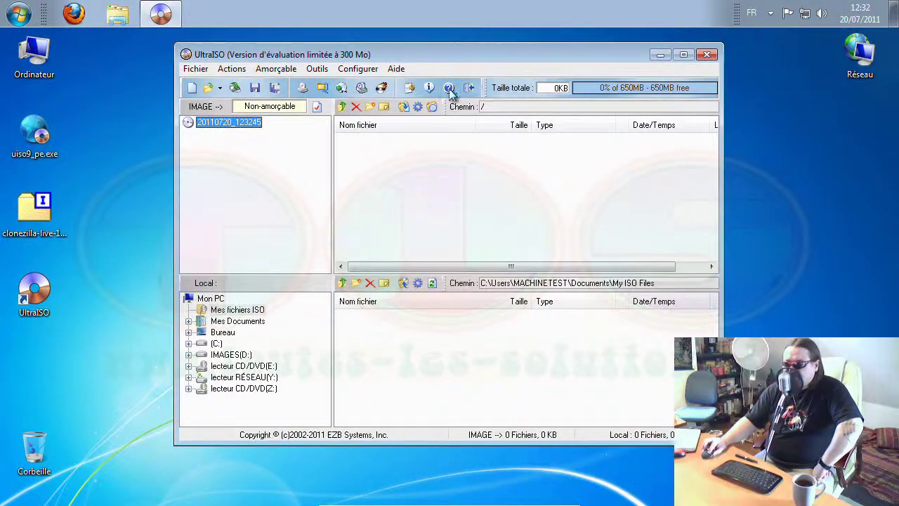
pyautogui.doubleClick(460, 52)
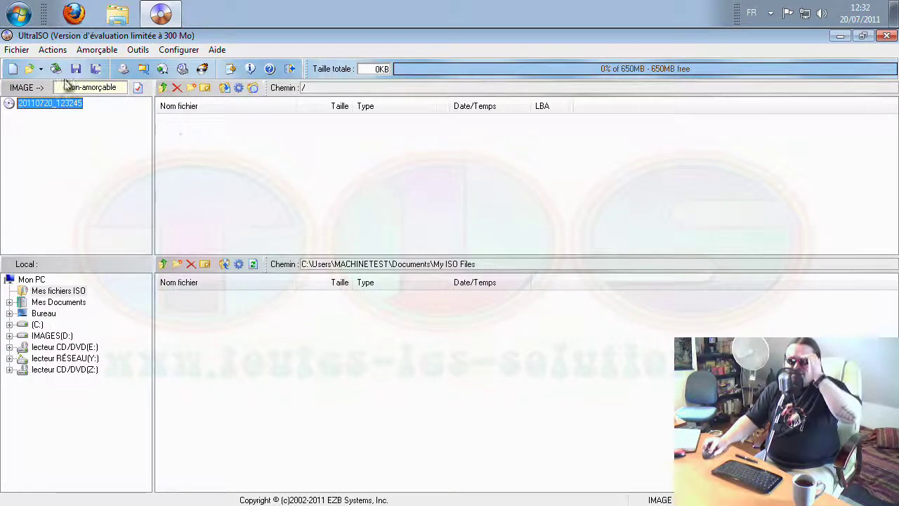
# Open the image clonezilla-live-1.2.8-46-i686.iso from the desktop.
pyautogui.click(22, 53)
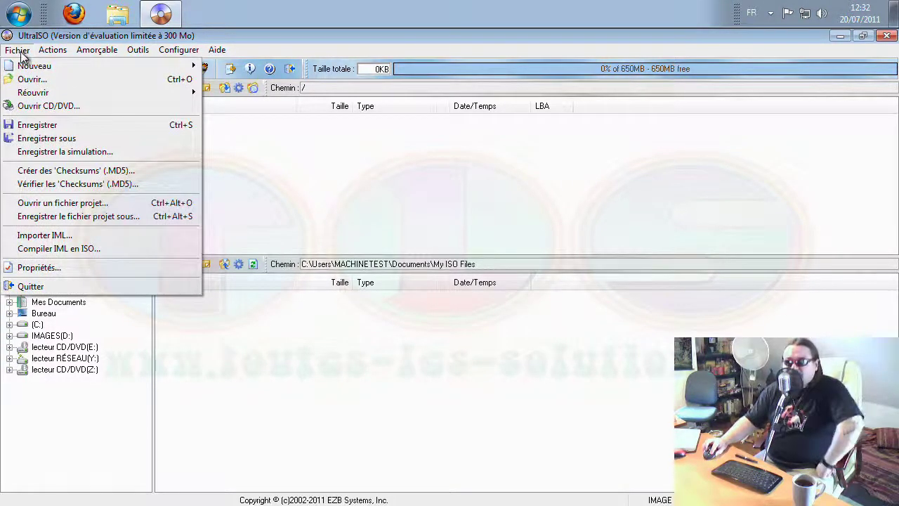
pyautogui.moveTo(41, 66)
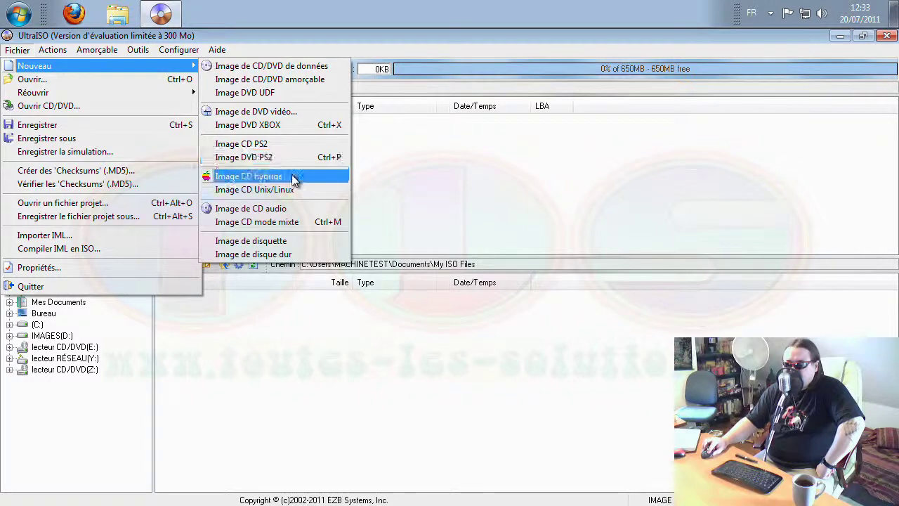
pyautogui.click(99, 79)
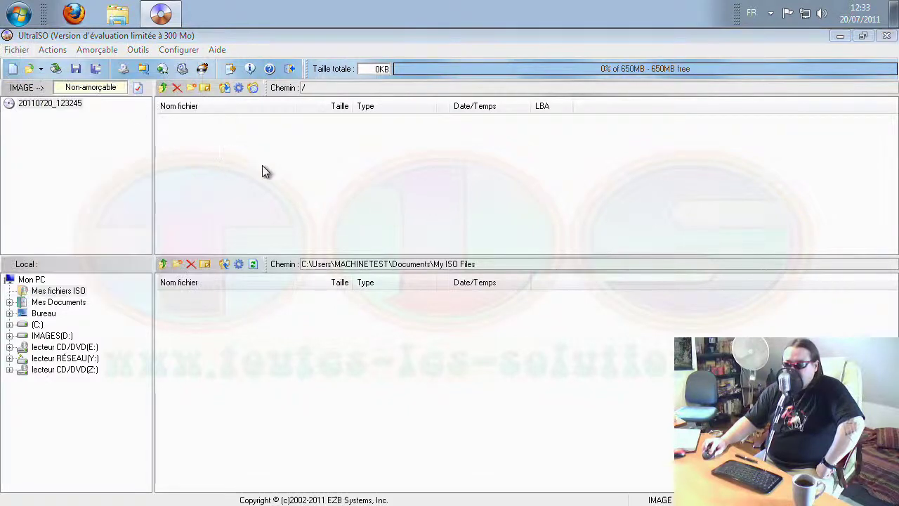
pyautogui.moveTo(300, 72); pyautogui.dragTo(455, 78)
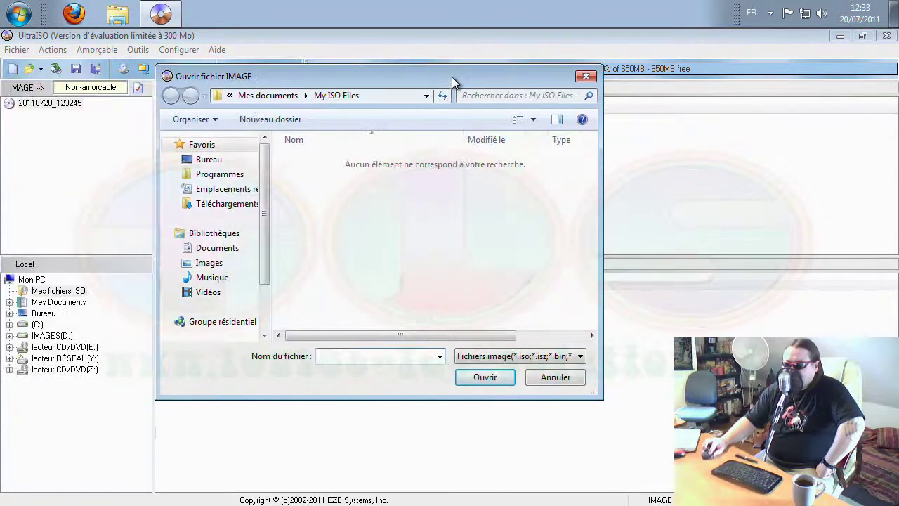
pyautogui.click(211, 159)
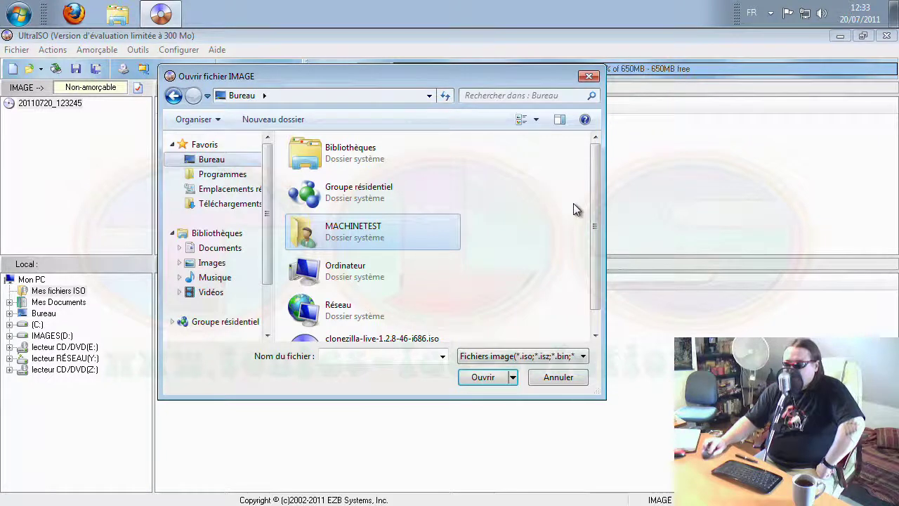
pyautogui.moveTo(596, 190); pyautogui.dragTo(598, 236)
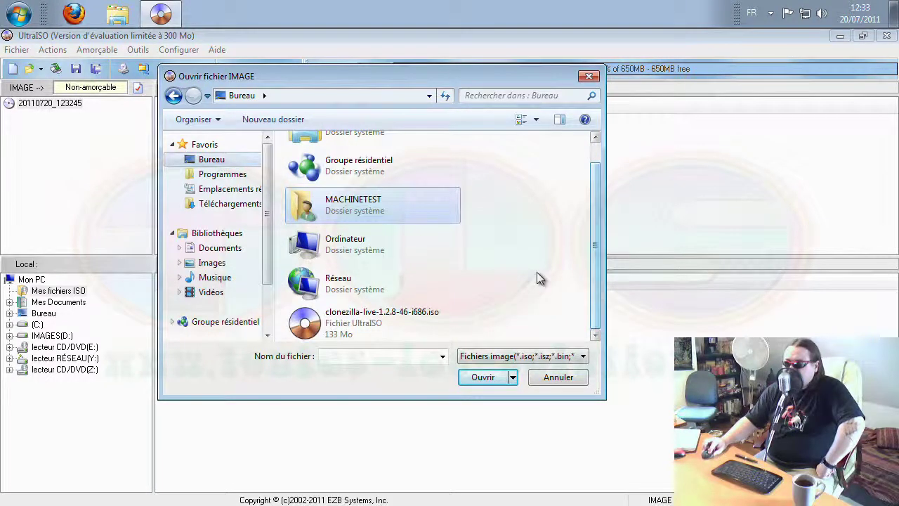
pyautogui.doubleClick(368, 325)
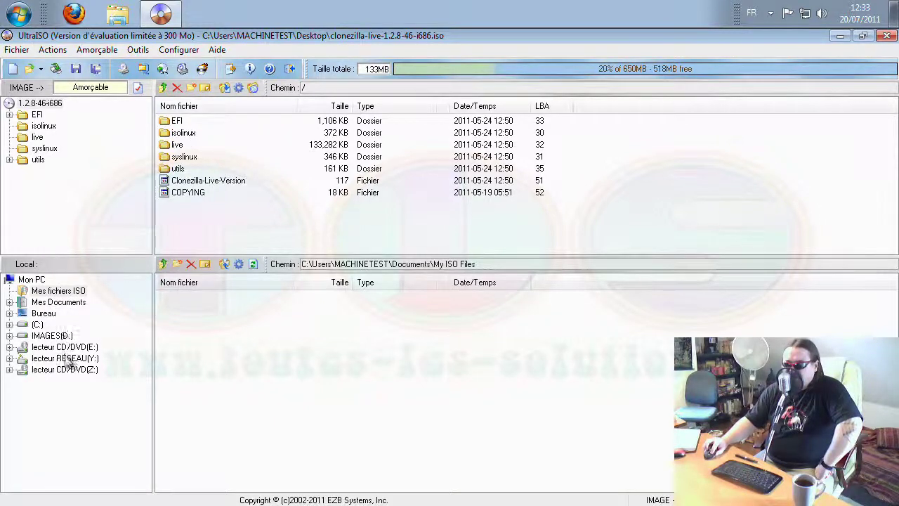
# Review the image's file system, volume and date/time properties, and close them without changes.
pyautogui.click(18, 50)
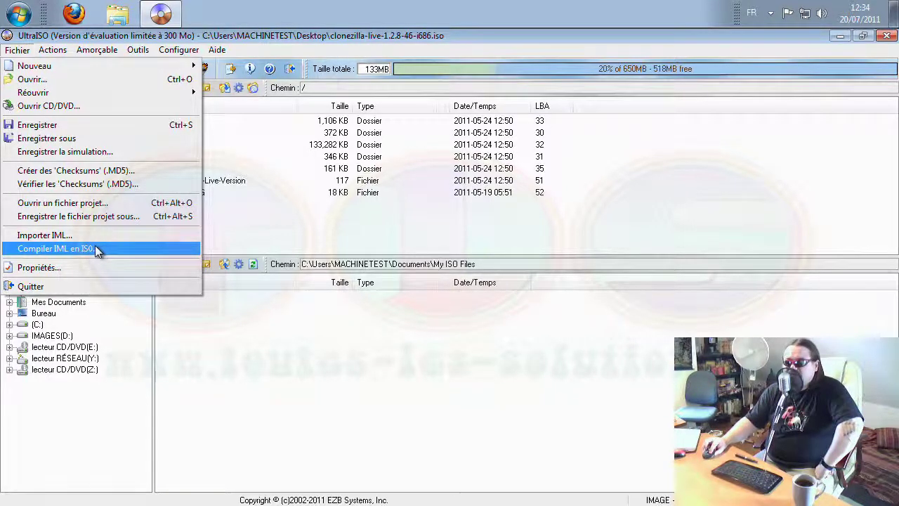
pyautogui.click(100, 267)
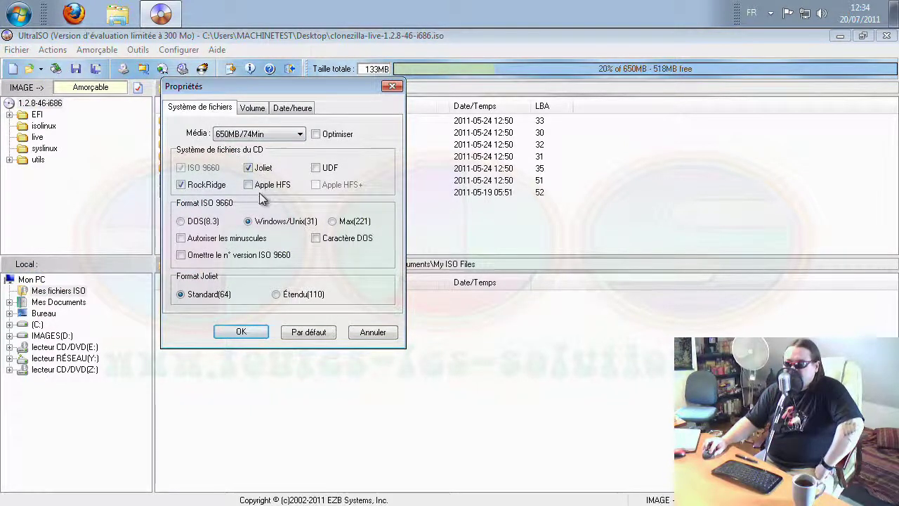
pyautogui.click(255, 109)
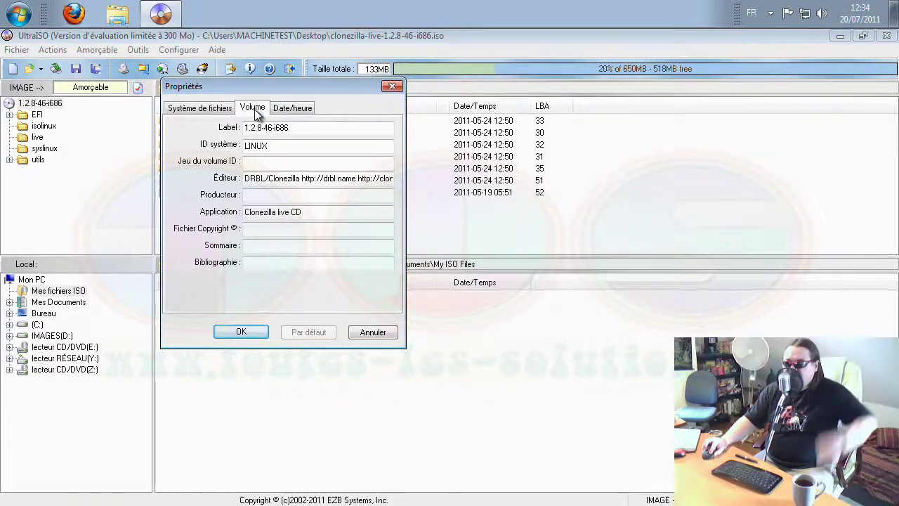
pyautogui.click(293, 110)
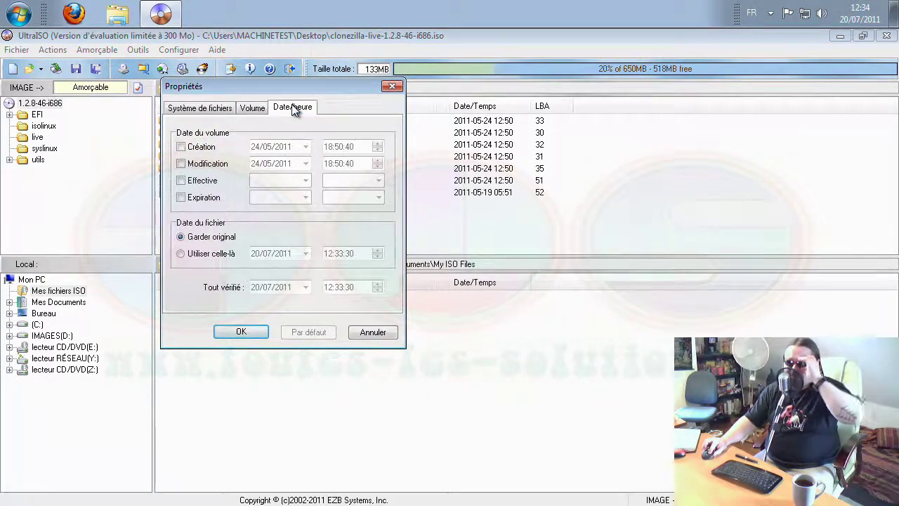
pyautogui.click(372, 332)
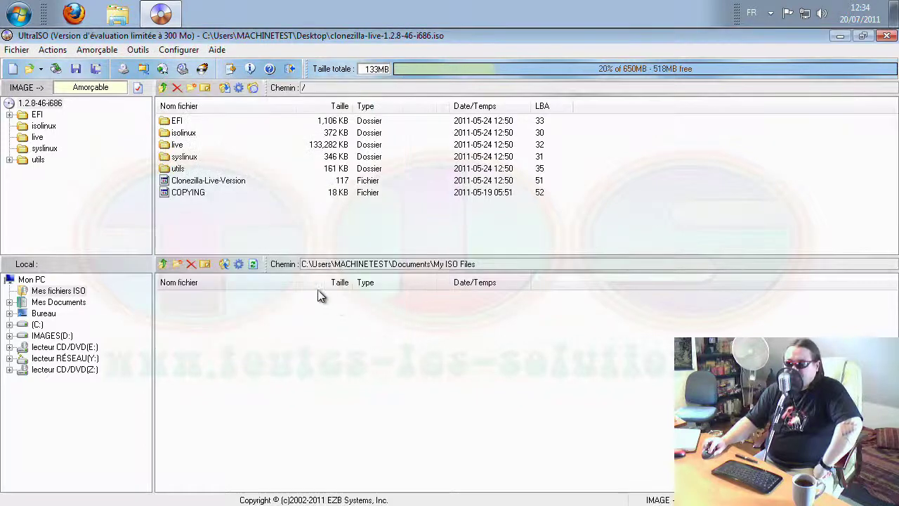
pyautogui.click(54, 49)
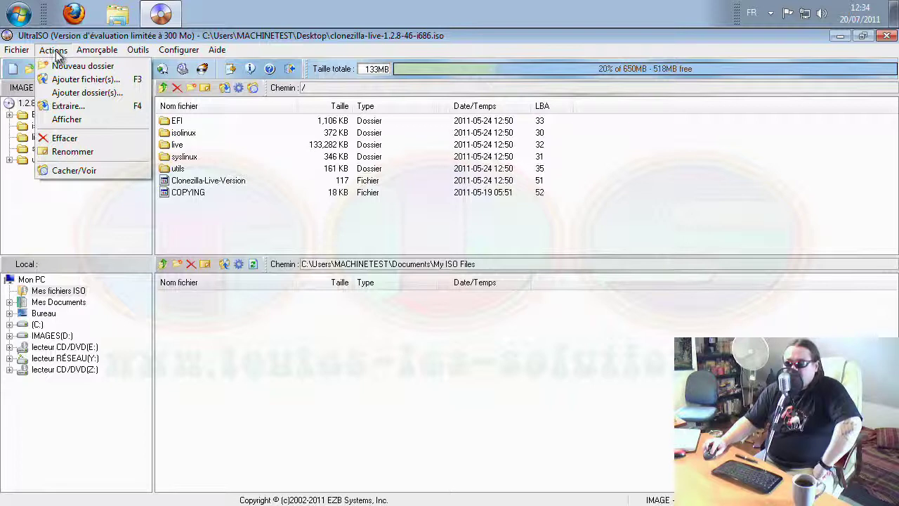
pyautogui.click(93, 81)
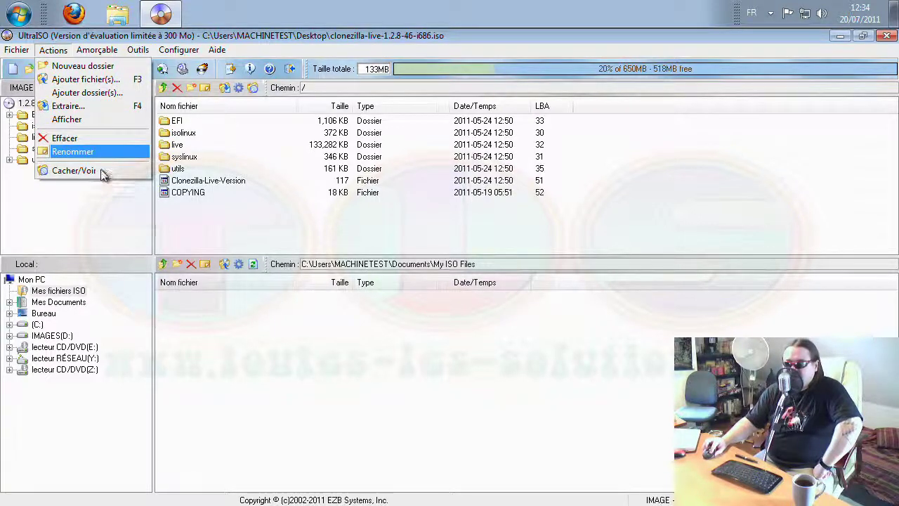
pyautogui.click(211, 321)
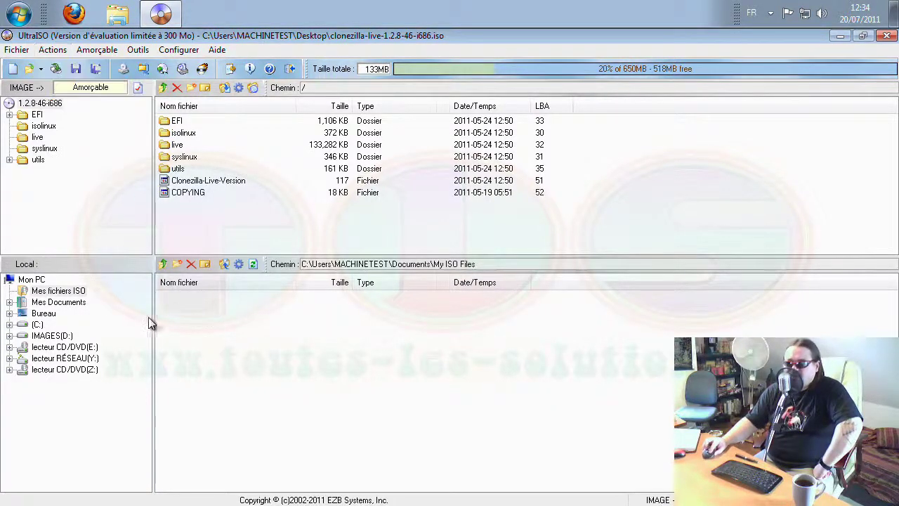
# Add uiso9_pe.exe from the local desktop folder to the root of the Clonezilla image.
pyautogui.click(32, 279)
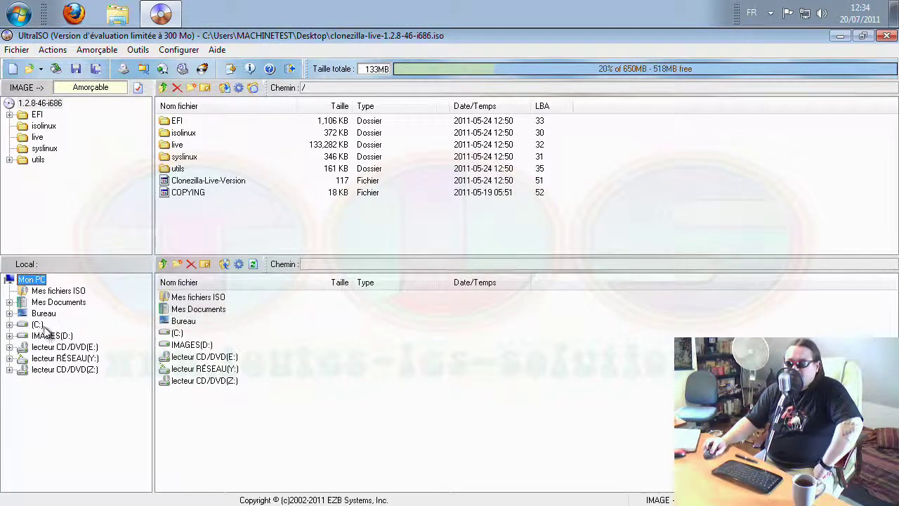
pyautogui.click(45, 316)
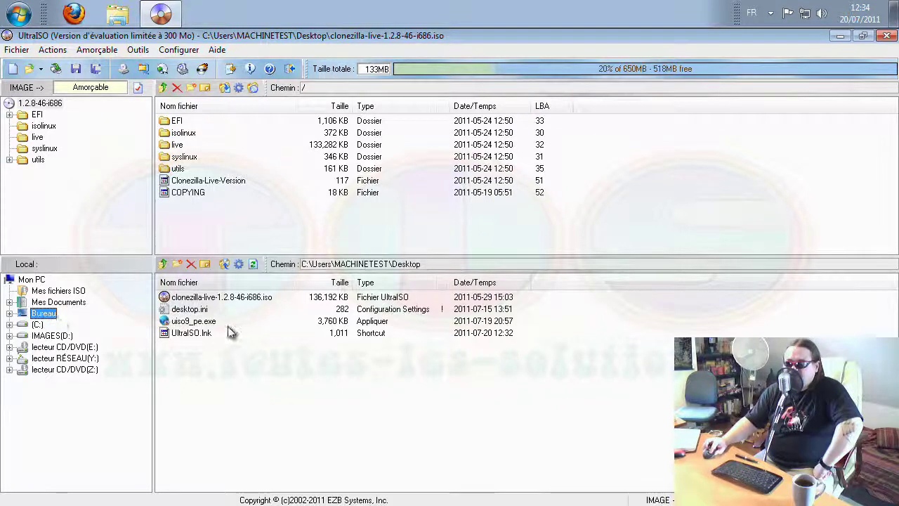
pyautogui.click(193, 322)
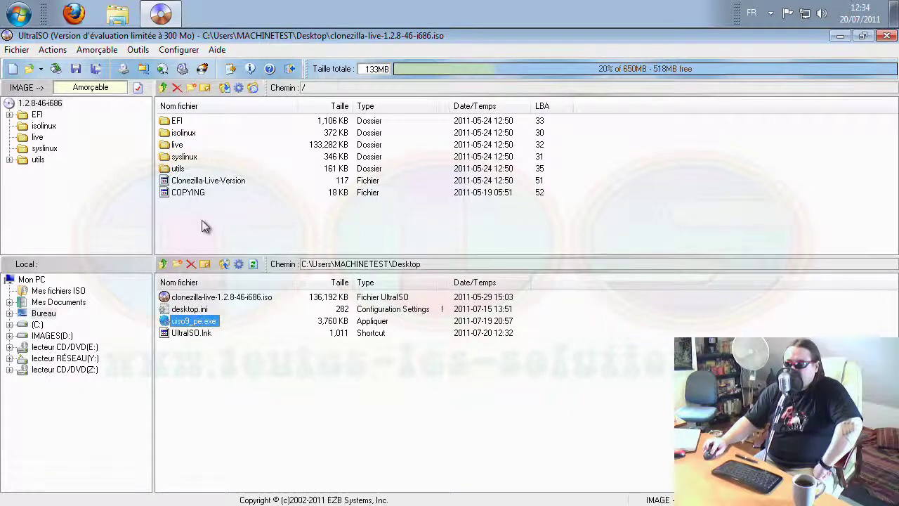
pyautogui.moveTo(199, 321); pyautogui.dragTo(203, 230)
pyautogui.moveTo(203, 208); pyautogui.dragTo(204, 210)
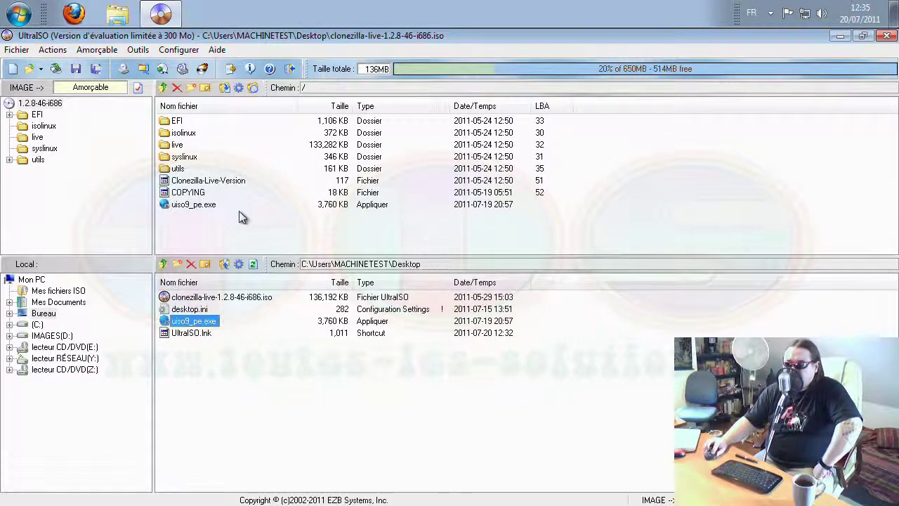
# Examine the floppy image creation settings and the available source drives, and close them without creating an image.
pyautogui.click(100, 52)
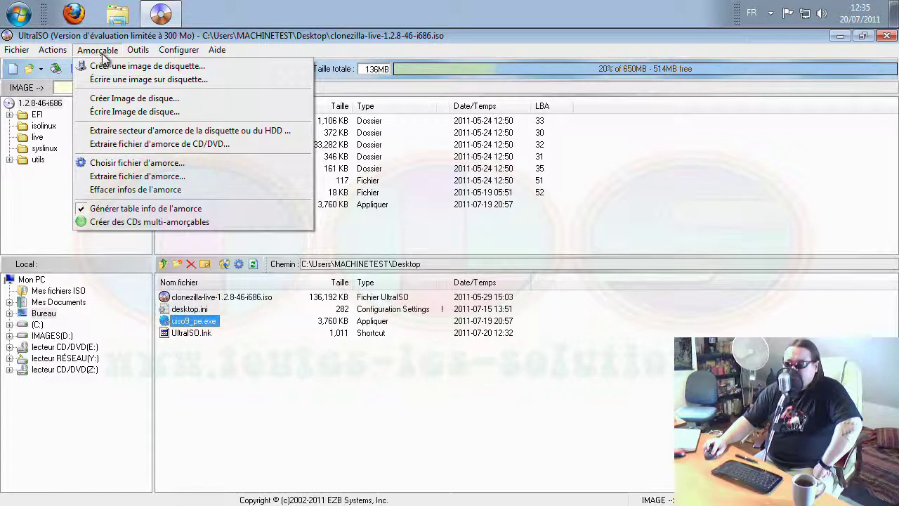
pyautogui.click(109, 65)
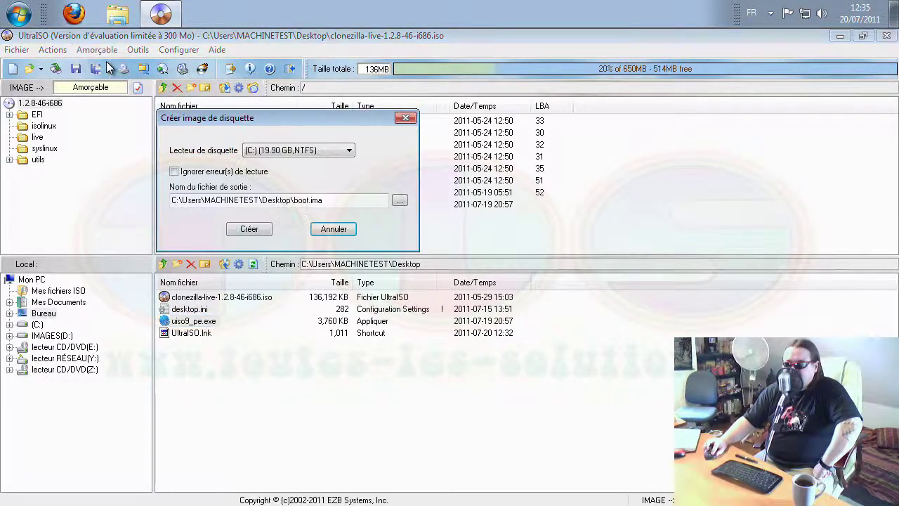
pyautogui.moveTo(293, 123); pyautogui.dragTo(239, 106)
pyautogui.click(295, 132)
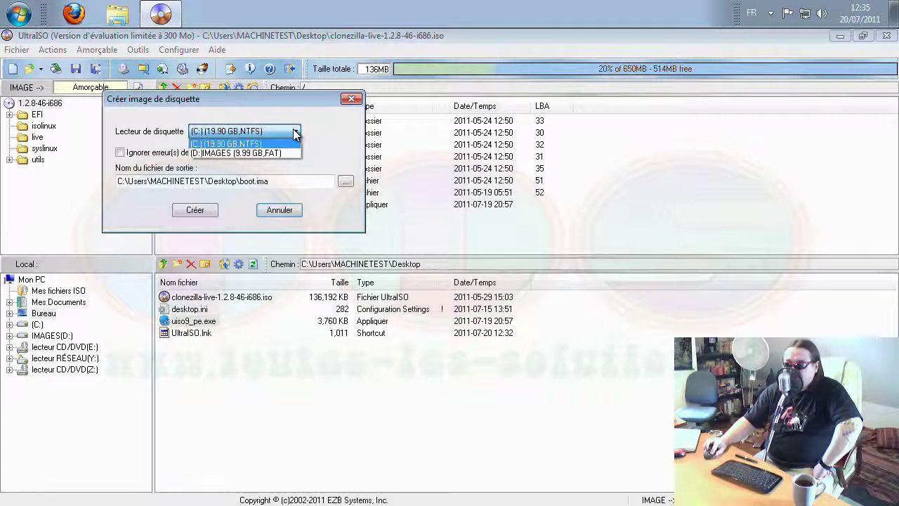
pyautogui.click(295, 132)
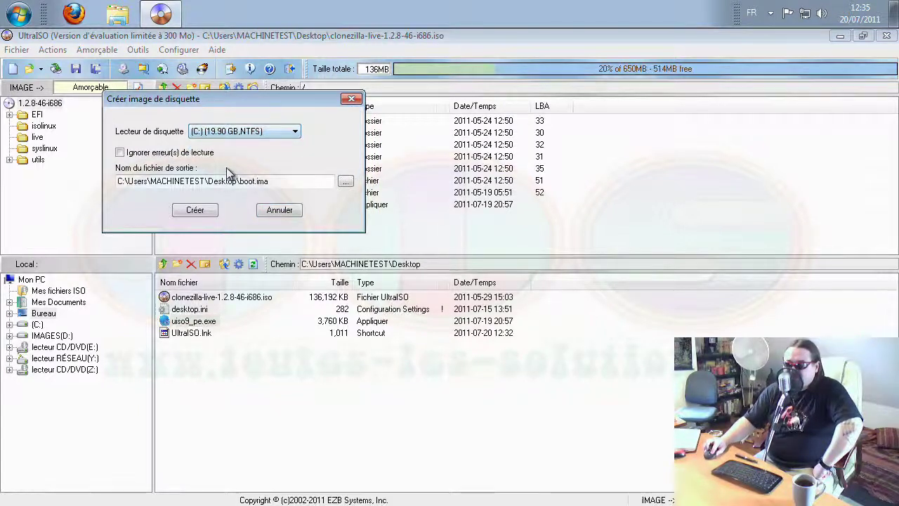
pyautogui.click(267, 184)
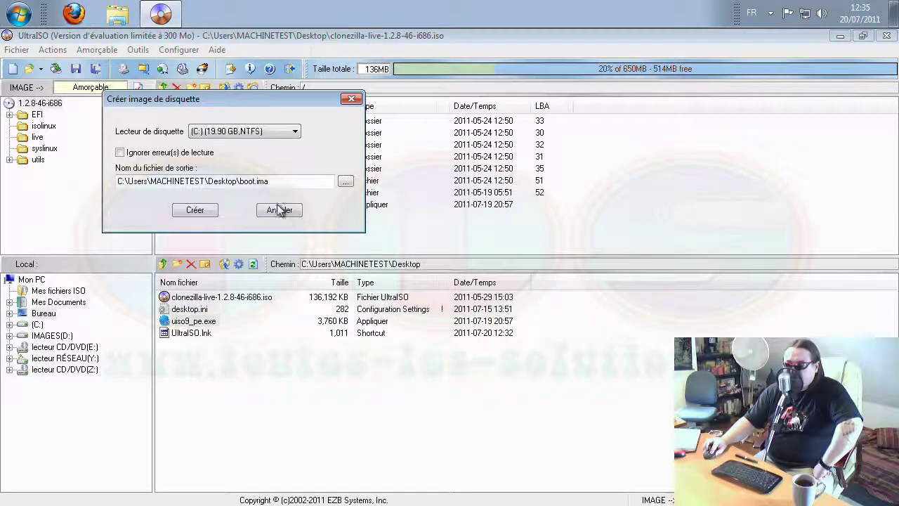
pyautogui.click(275, 209)
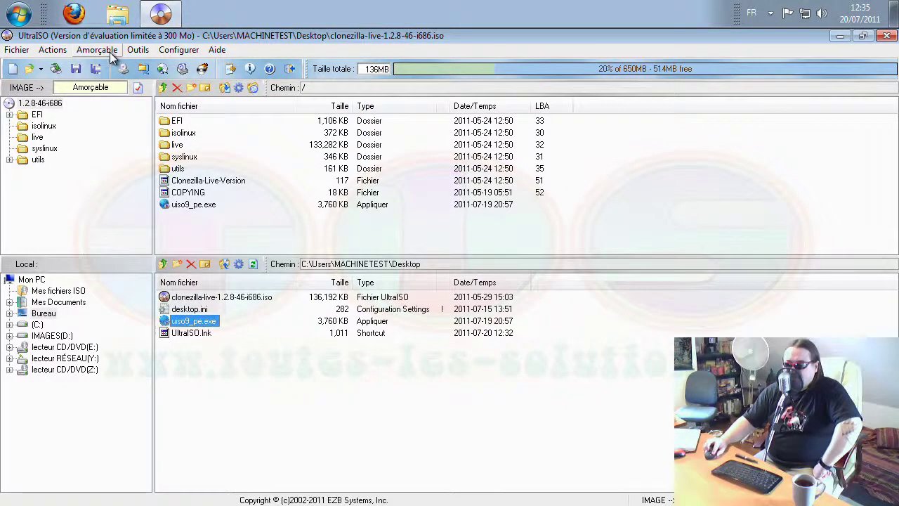
# Look over the boot options and the CD/DVD image creation settings with their output formats, without creating an image.
pyautogui.click(110, 52)
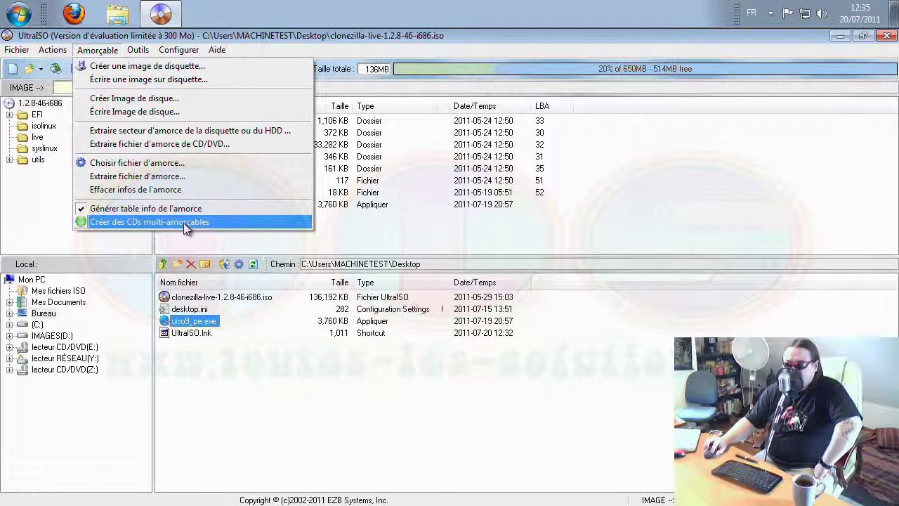
pyautogui.moveTo(139, 51)
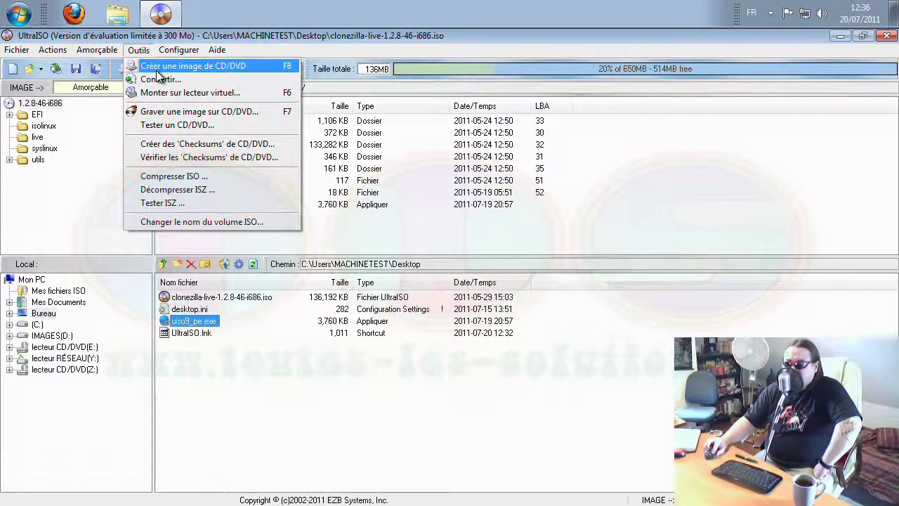
pyautogui.click(157, 70)
pyautogui.moveTo(260, 90); pyautogui.dragTo(197, 85)
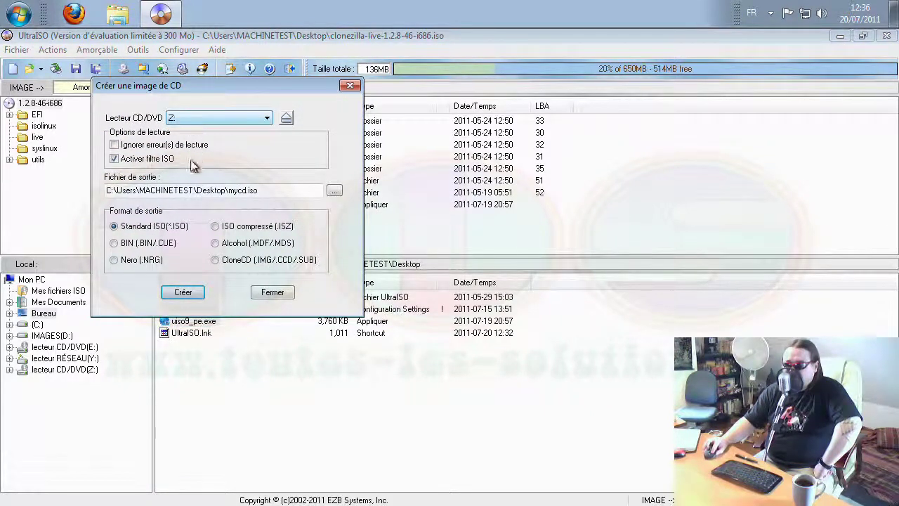
pyautogui.click(182, 227)
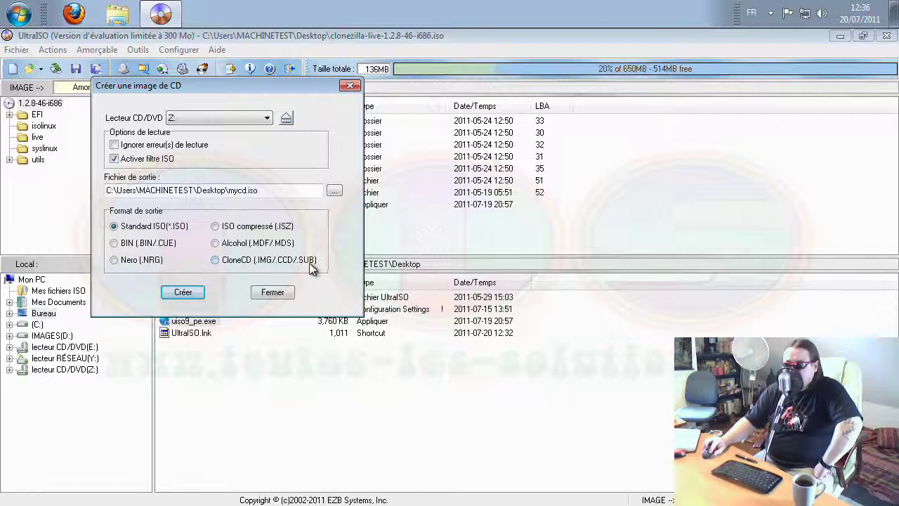
pyautogui.click(271, 293)
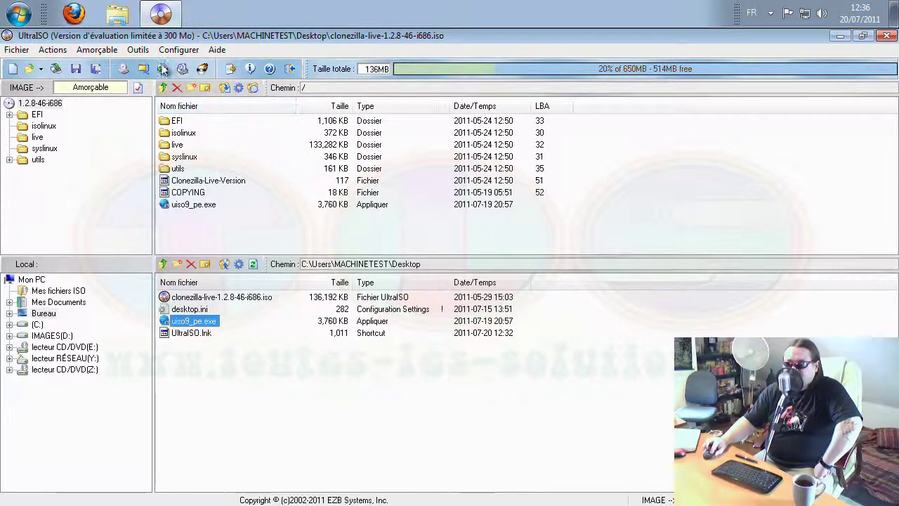
# Examine the conversion settings and output formats for the Clonezilla image, and leave without converting it.
pyautogui.click(136, 50)
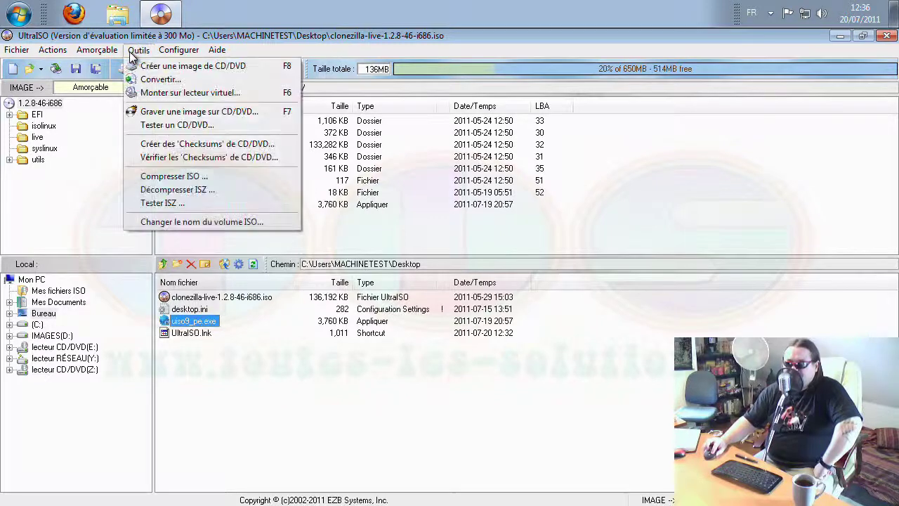
pyautogui.click(166, 80)
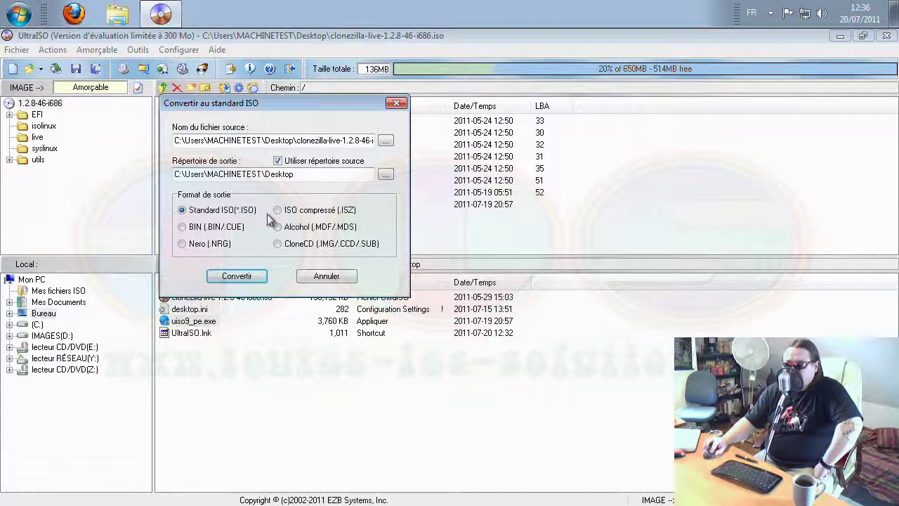
pyautogui.click(325, 276)
# Review the virtual drive settings for mounting the Clonezilla image on drive E:, declining to save the image changes, and close them.
pyautogui.click(138, 51)
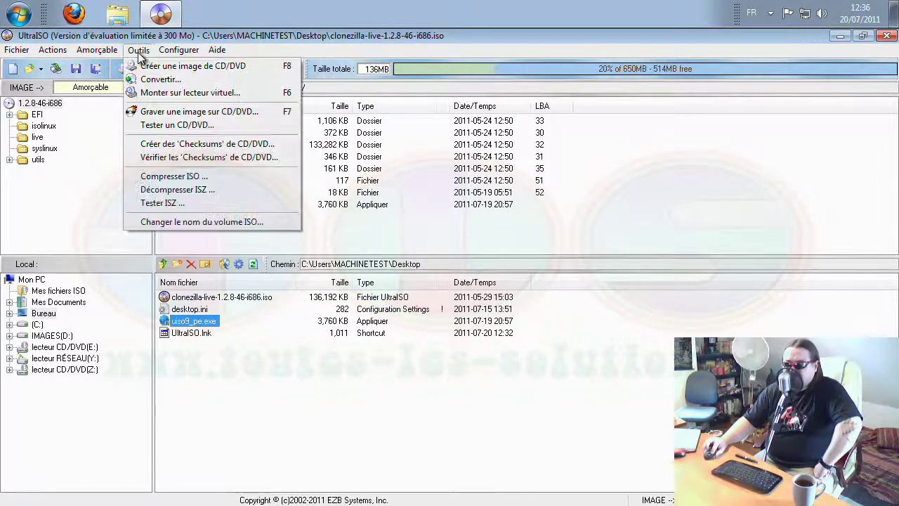
pyautogui.click(173, 97)
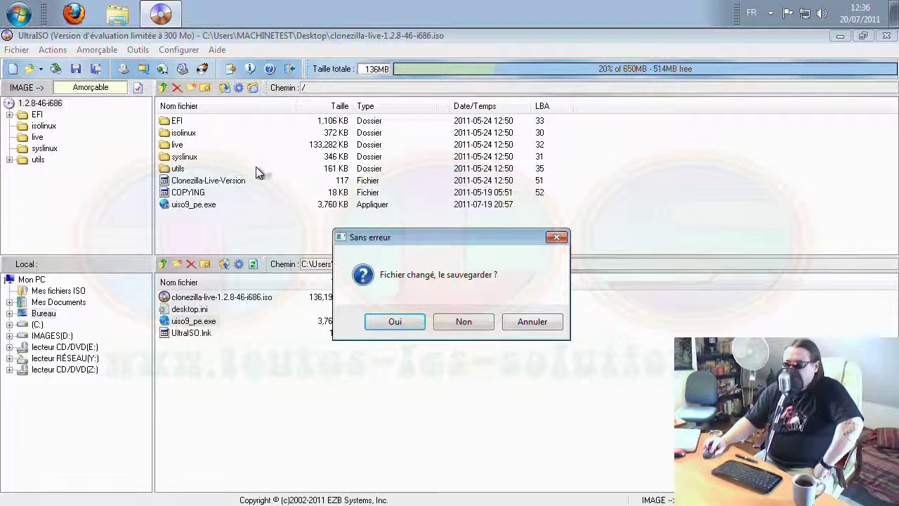
pyautogui.press('n')
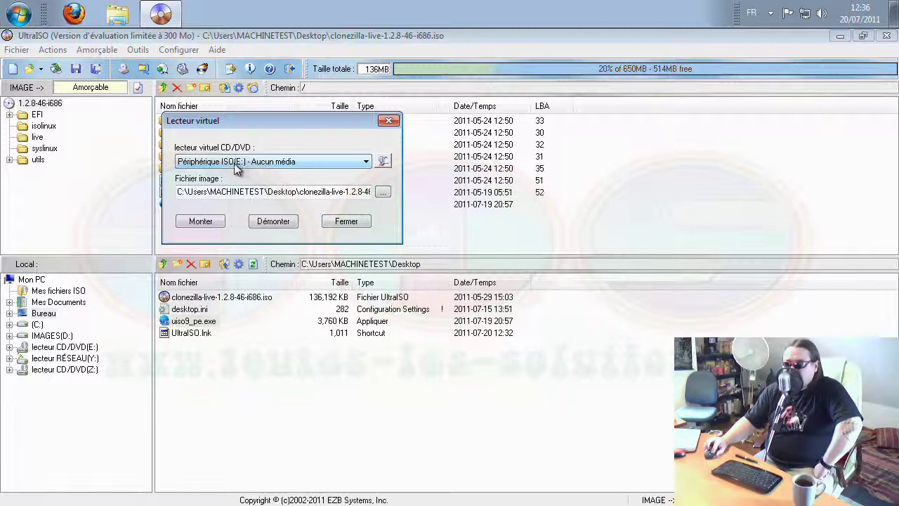
pyautogui.click(202, 222)
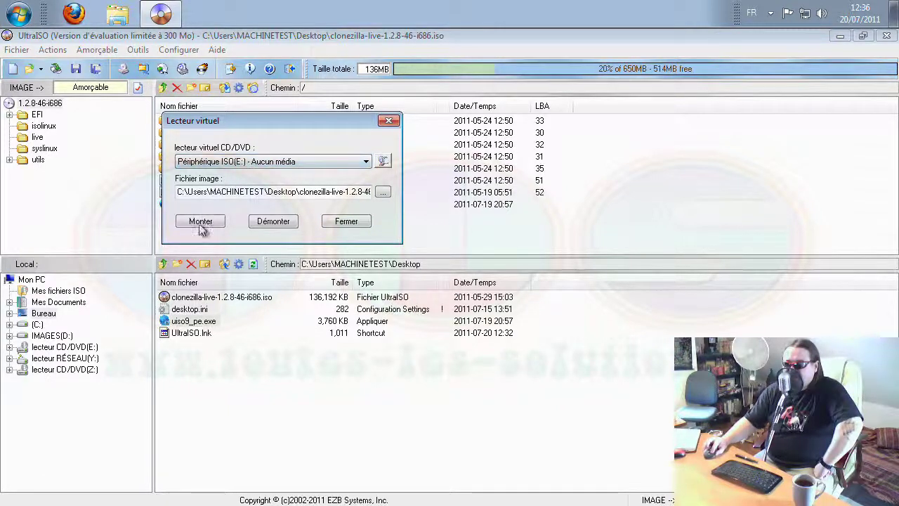
pyautogui.click(356, 223)
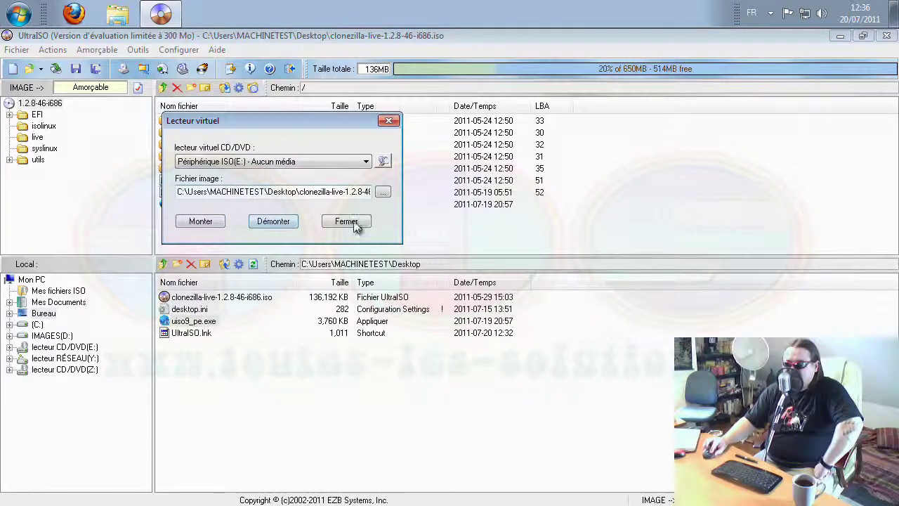
# Switch to Windows Explorer and open UltraISO's mount file selection for CD drive E: in the Computer window.
pyautogui.click(840, 36)
pyautogui.doubleClick(34, 62)
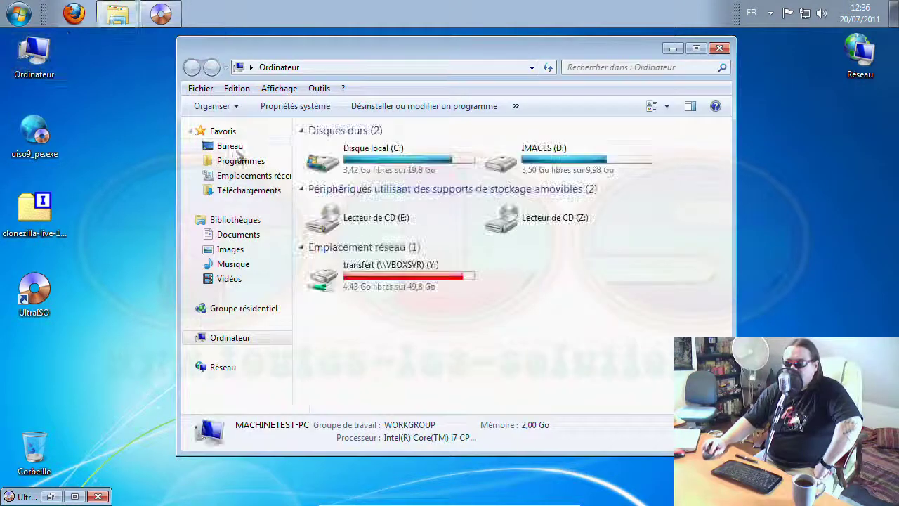
pyautogui.click(369, 220)
pyautogui.rightClick(371, 220)
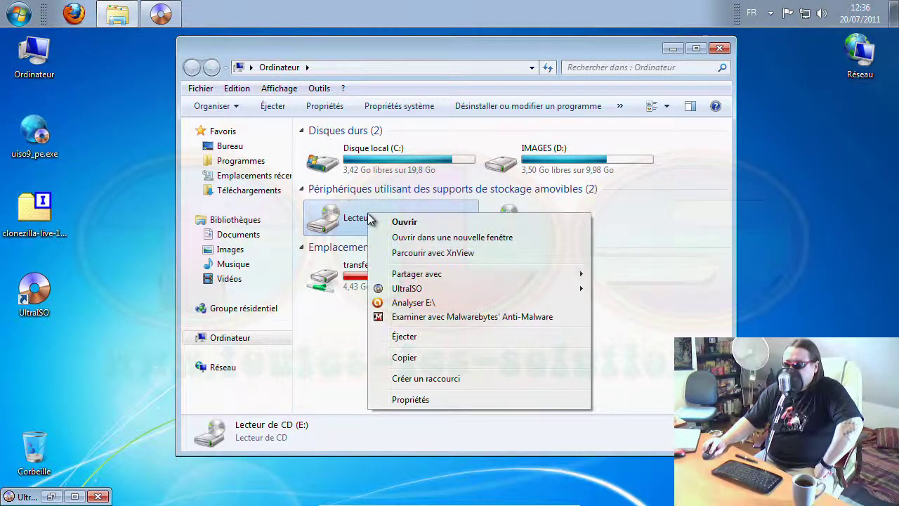
pyautogui.moveTo(445, 291)
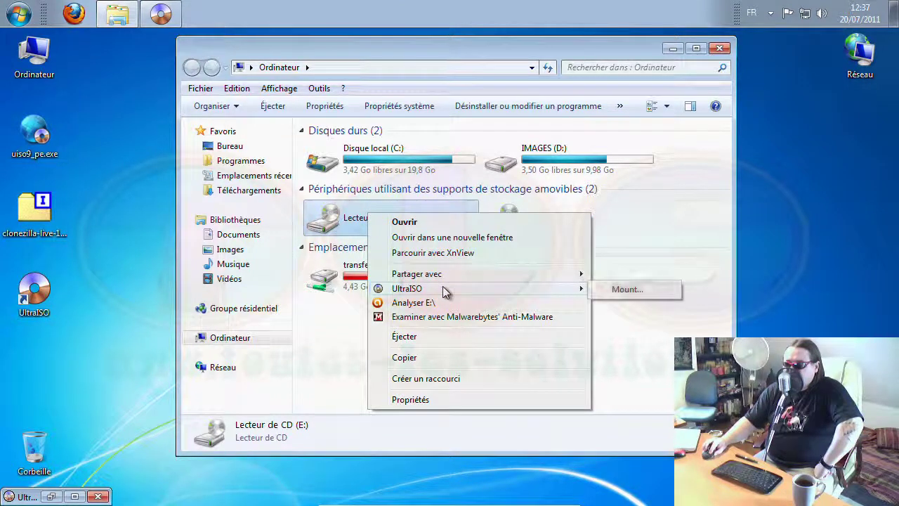
pyautogui.click(632, 289)
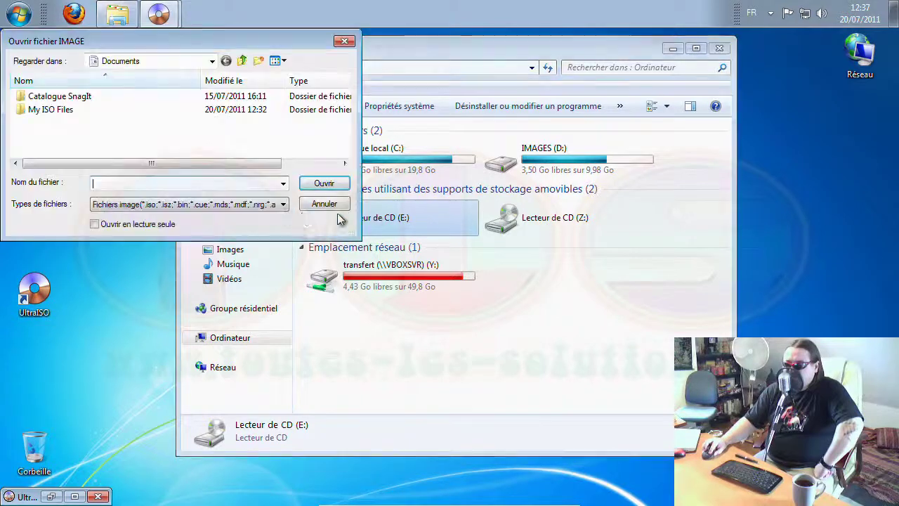
# Examine the image file types supported for mounting, cancel the selection, and return to the UltraISO main window.
pyautogui.click(284, 204)
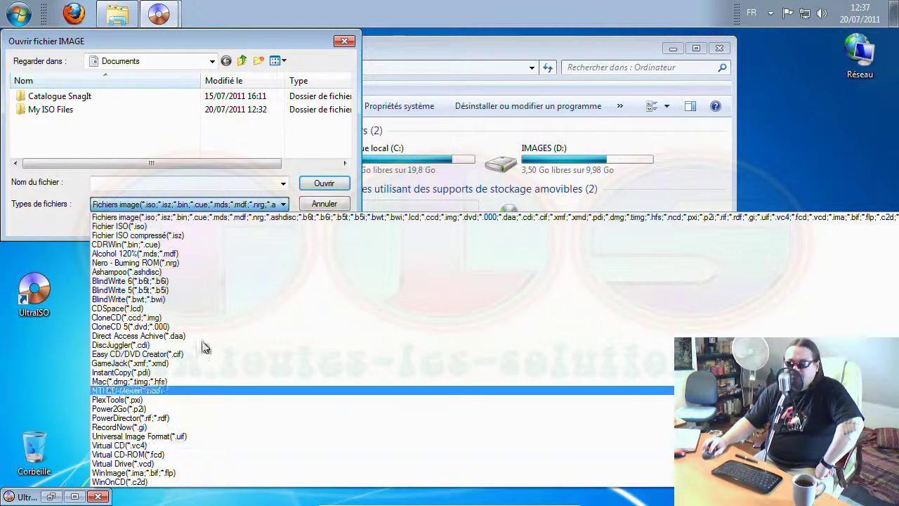
pyautogui.click(257, 201)
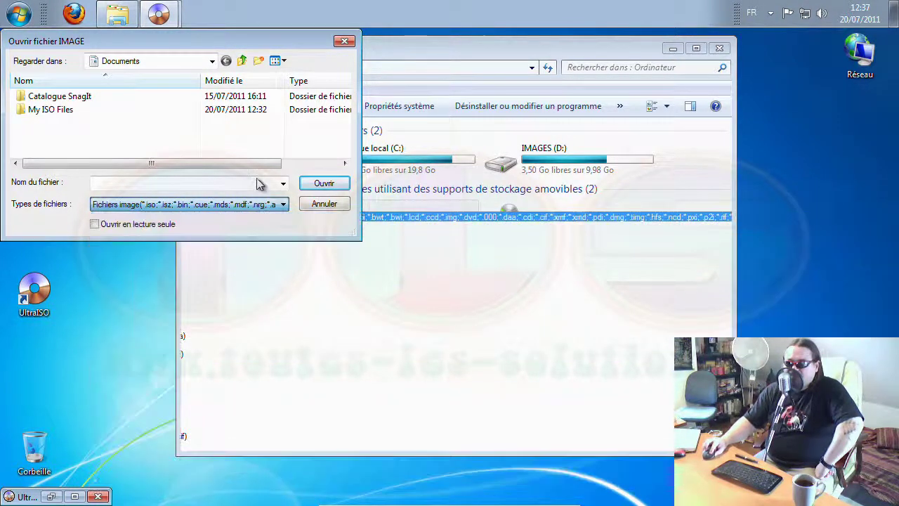
pyautogui.click(313, 205)
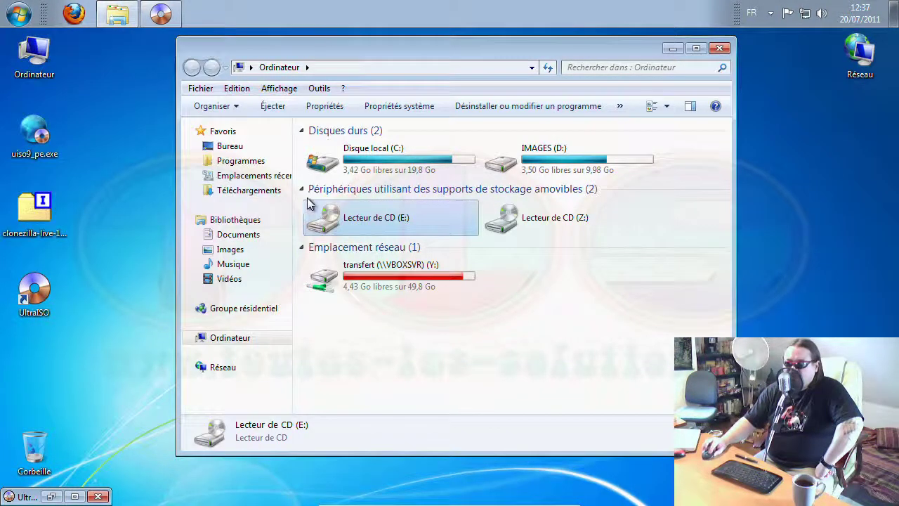
pyautogui.click(721, 50)
pyautogui.click(51, 496)
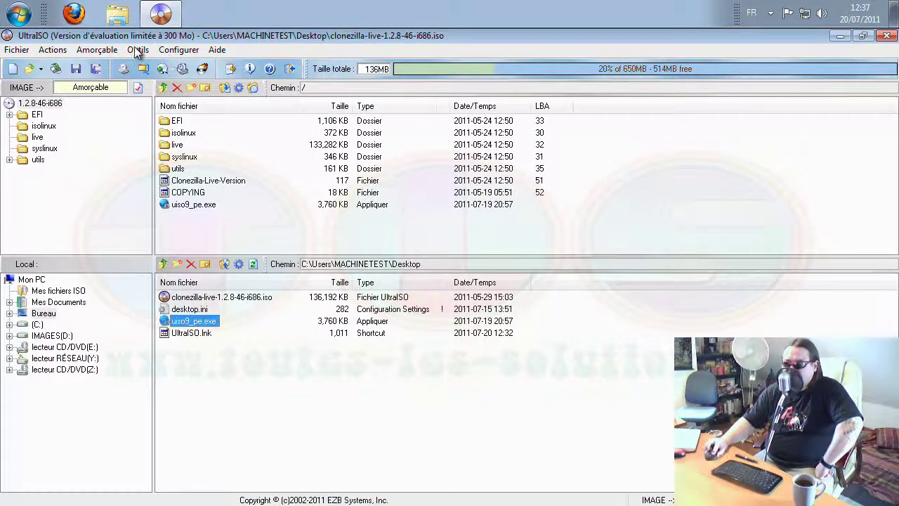
# Open the program configuration and review its general, saving and burning settings.
pyautogui.click(137, 51)
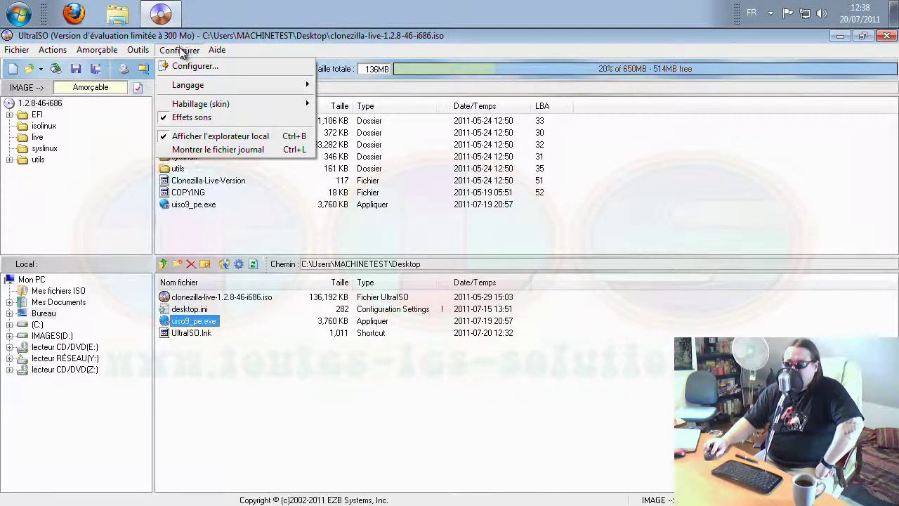
pyautogui.click(190, 65)
pyautogui.moveTo(298, 91); pyautogui.dragTo(236, 79)
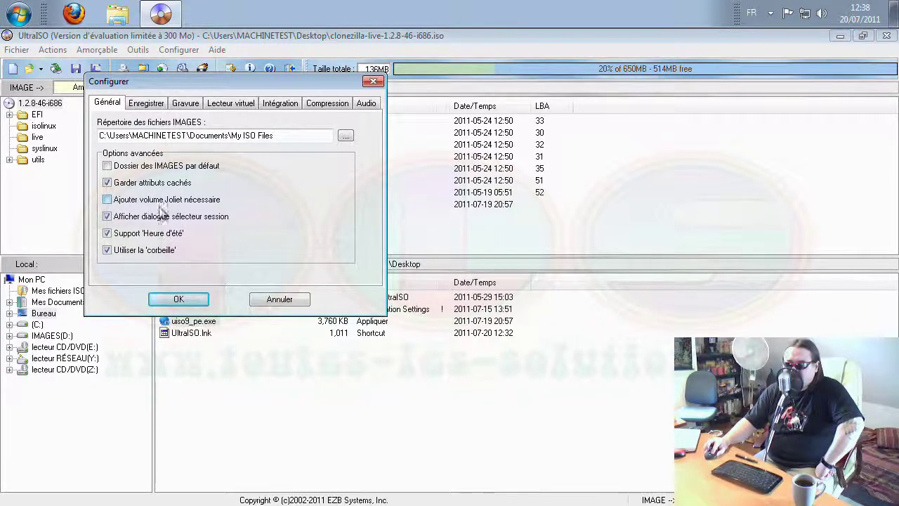
pyautogui.click(147, 103)
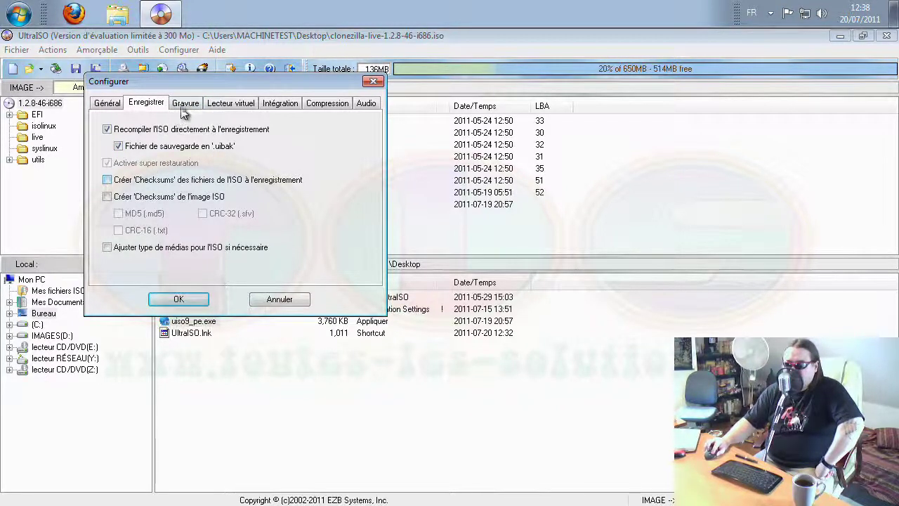
pyautogui.click(185, 103)
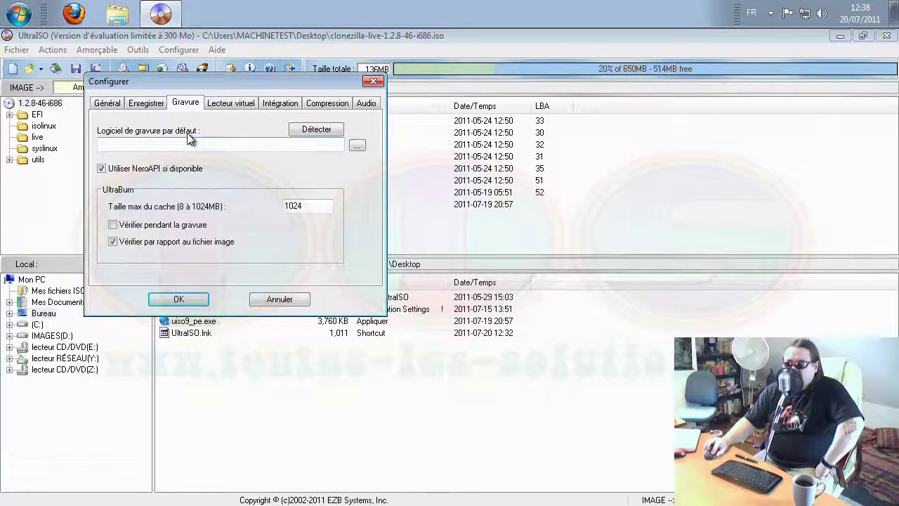
# Review the virtual drive settings, including the available device counts, and the full list of file associations in the integration settings.
pyautogui.click(231, 105)
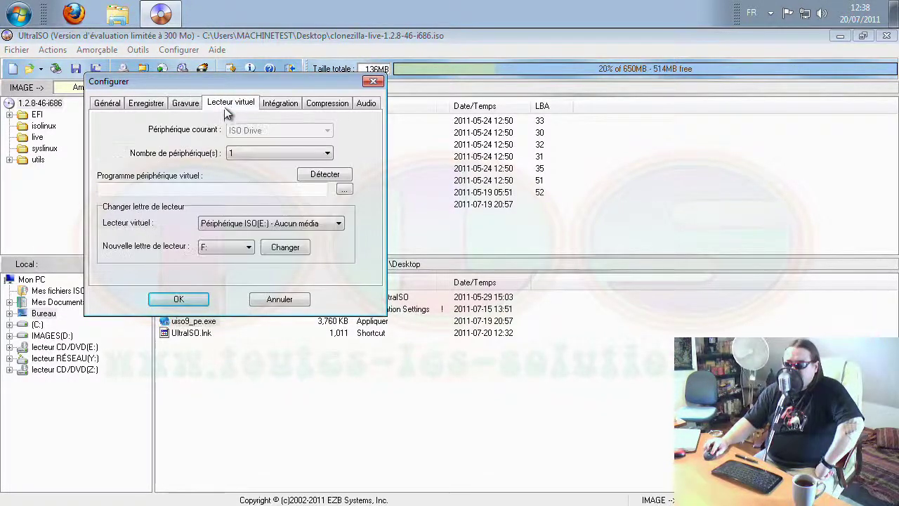
pyautogui.click(327, 153)
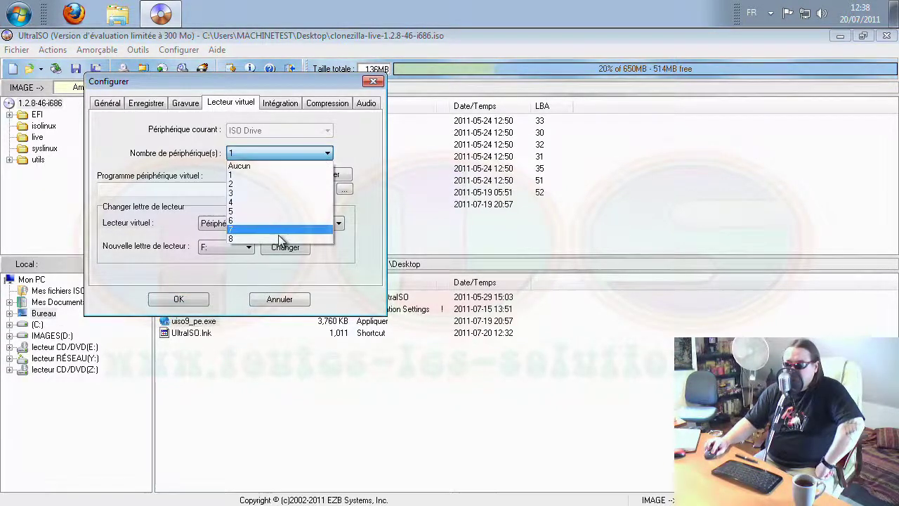
pyautogui.click(354, 140)
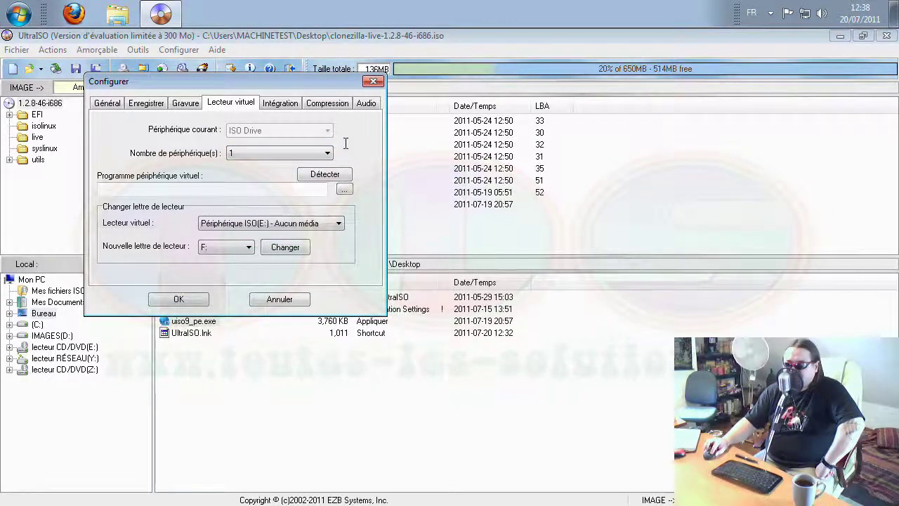
pyautogui.click(280, 104)
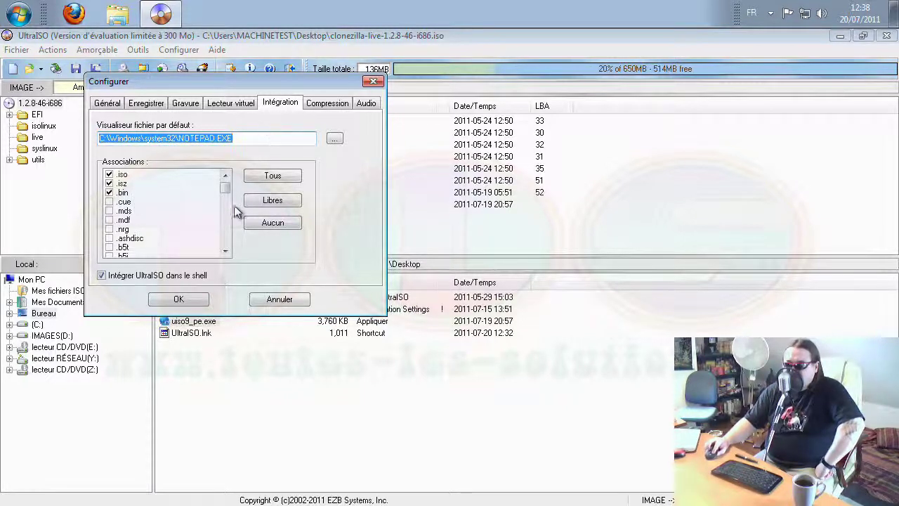
pyautogui.moveTo(225, 187); pyautogui.dragTo(232, 243)
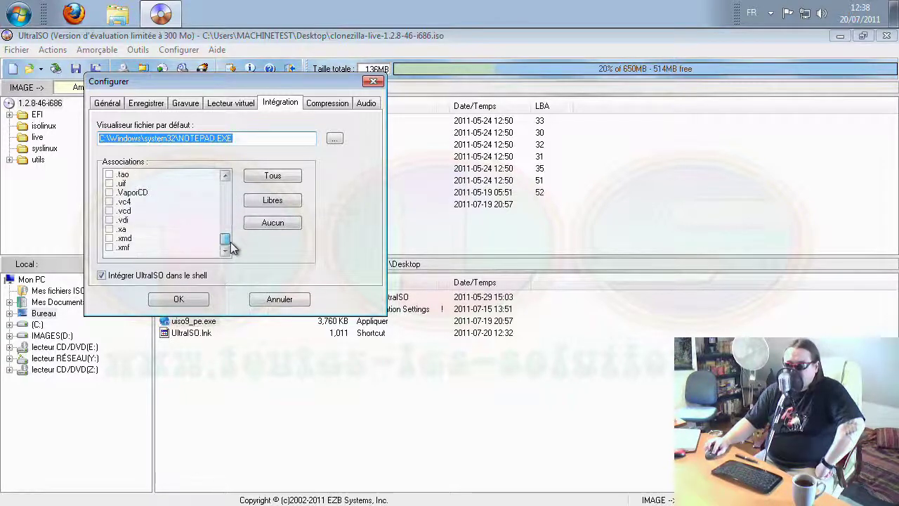
# Review the available compression methods and the audio encoder settings, and cancel the configuration without changing anything.
pyautogui.click(327, 103)
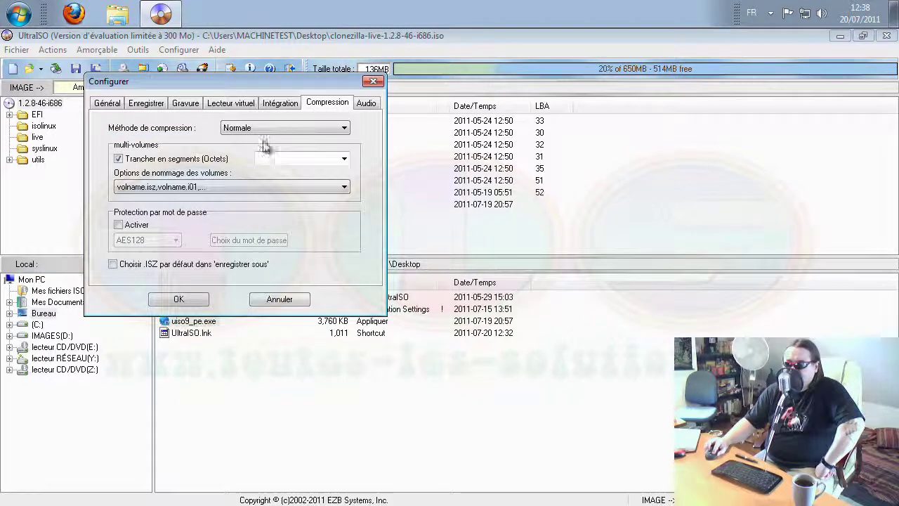
pyautogui.click(330, 131)
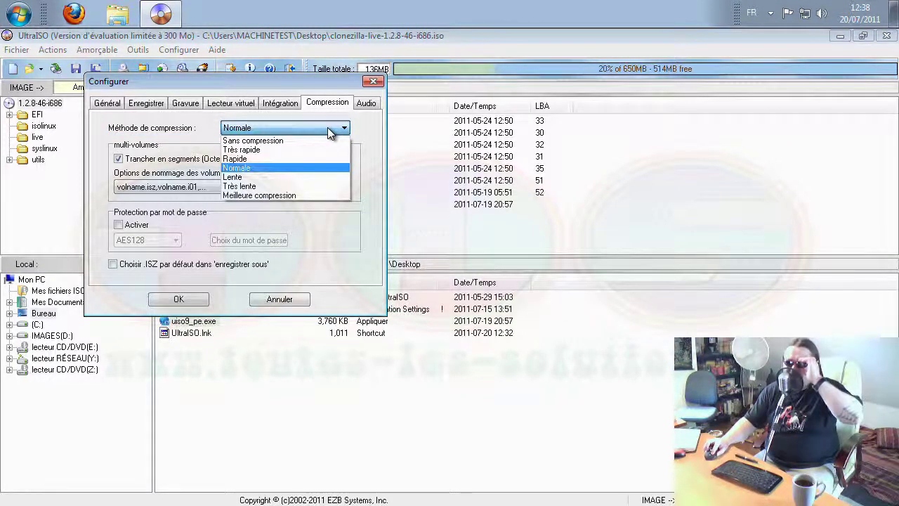
pyautogui.click(163, 133)
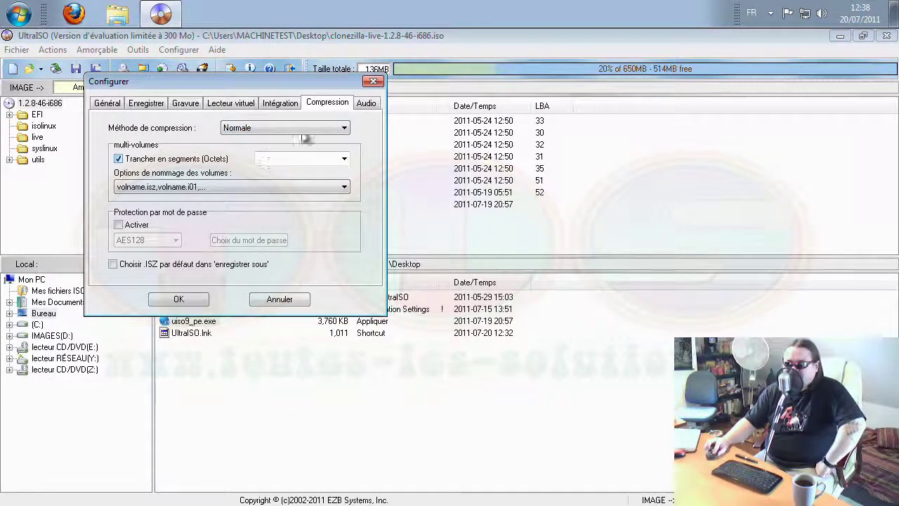
pyautogui.click(366, 104)
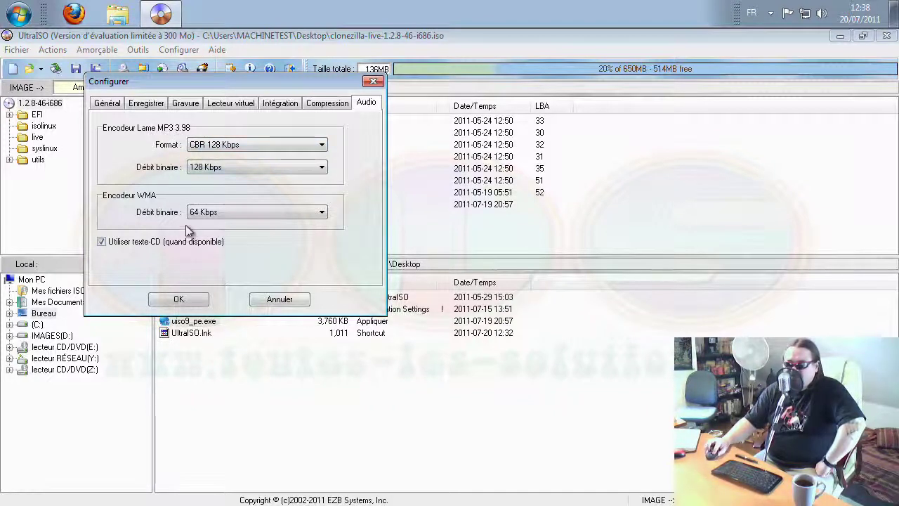
pyautogui.click(285, 301)
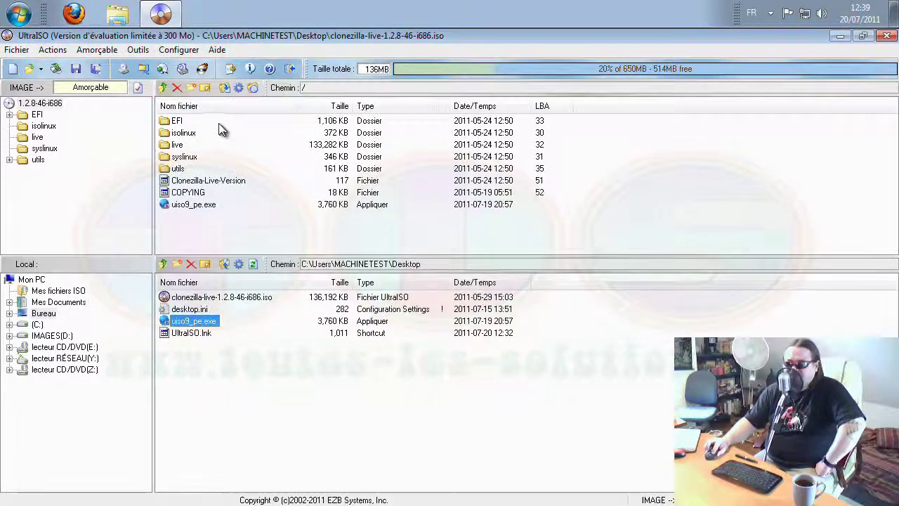
# Look through the language, skin, log file and help options, view the program's version and registration information, and dismiss it.
pyautogui.click(187, 50)
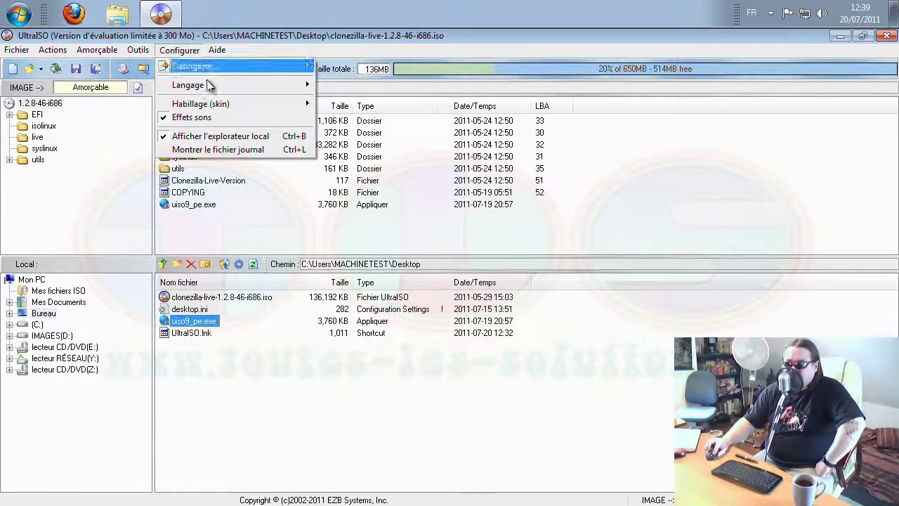
pyautogui.moveTo(213, 92)
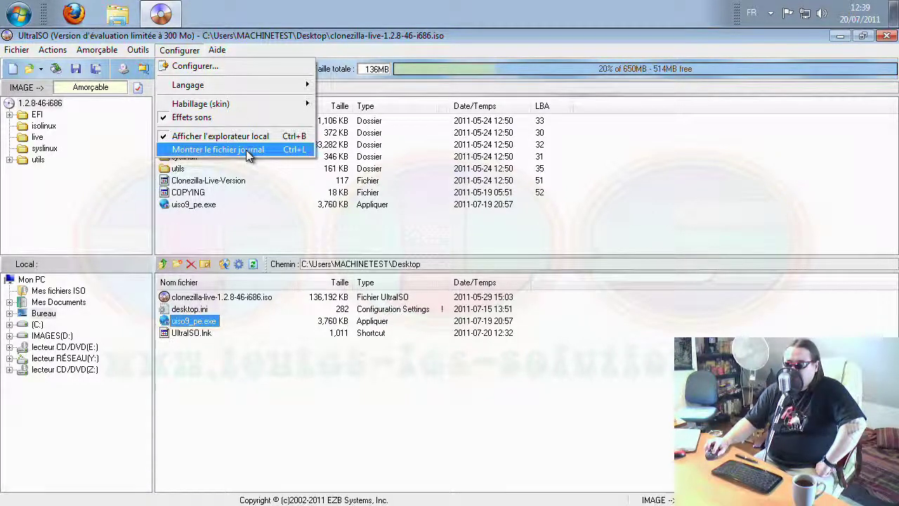
pyautogui.moveTo(218, 52)
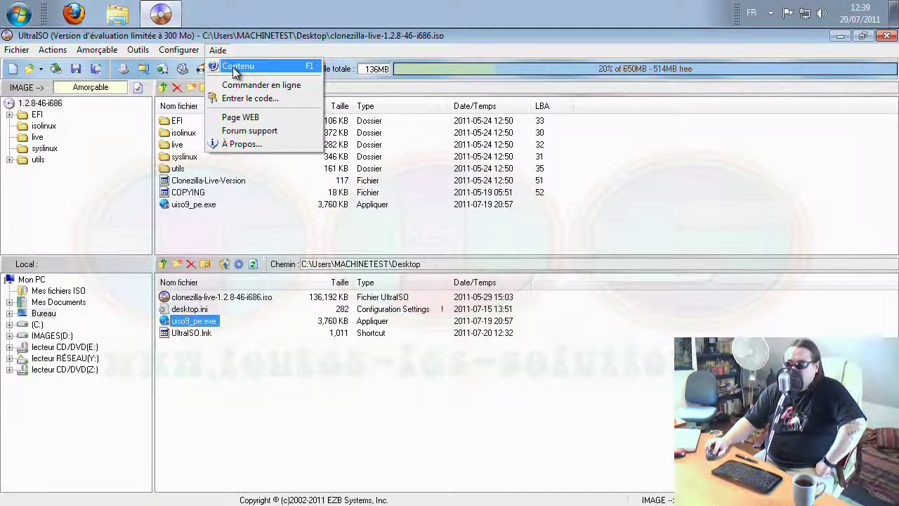
pyautogui.click(266, 87)
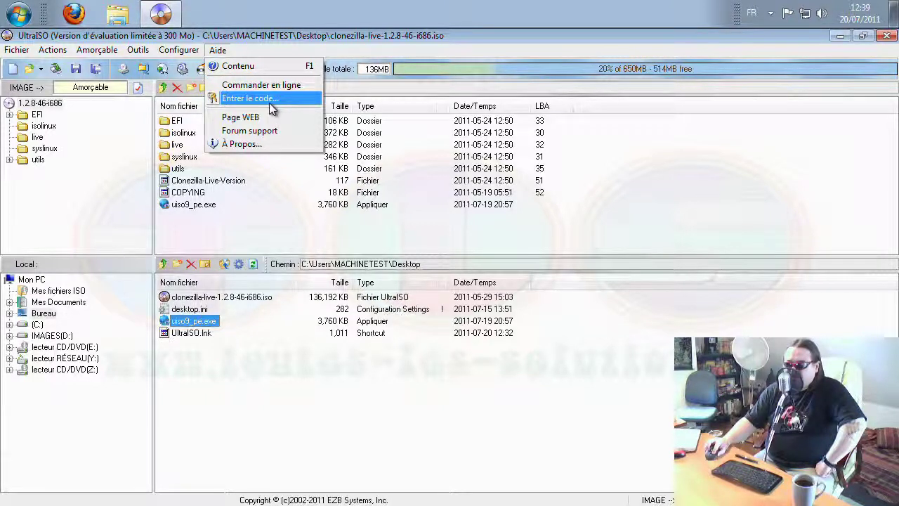
pyautogui.click(271, 146)
pyautogui.moveTo(442, 183); pyautogui.dragTo(344, 158)
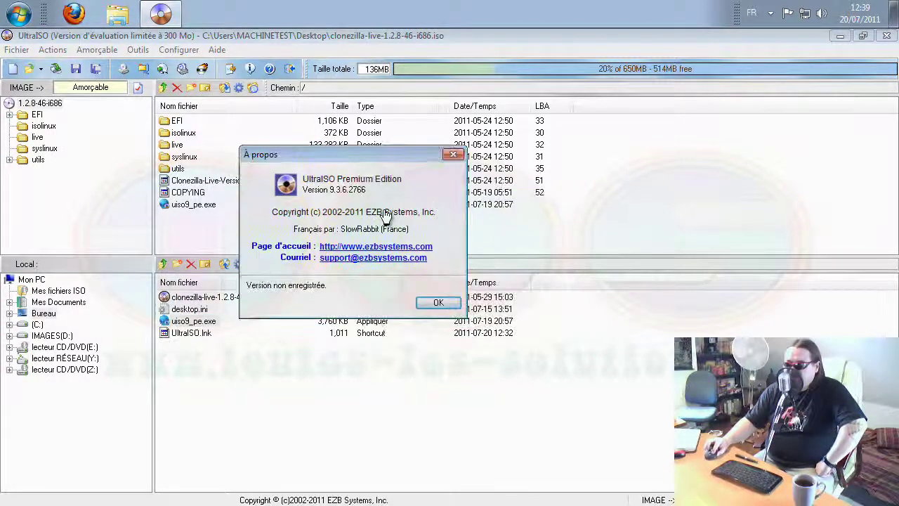
pyautogui.click(438, 303)
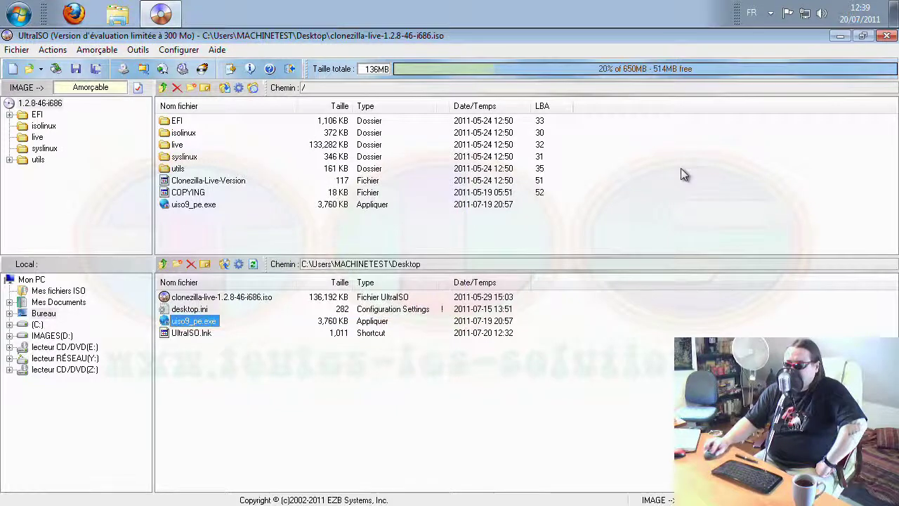
# Close UltraISO without saving the changes to the Clonezilla image.
pyautogui.click(887, 37)
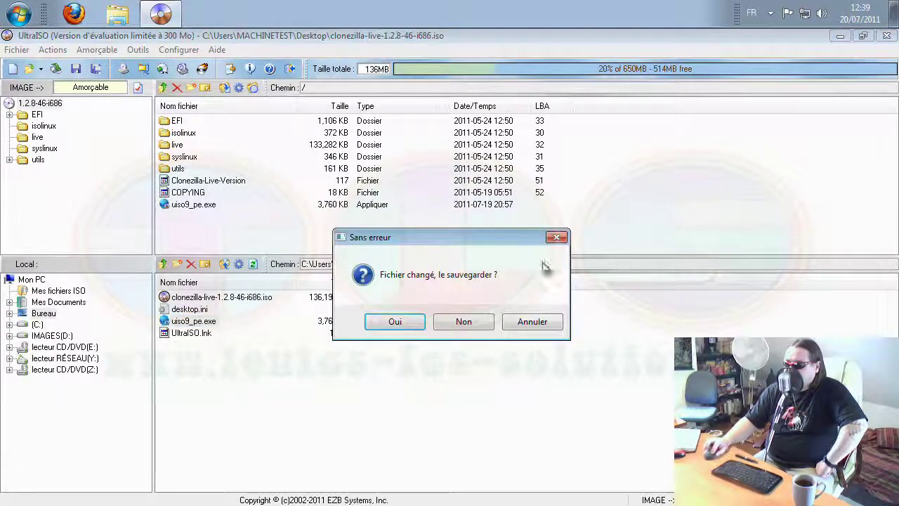
pyautogui.click(470, 321)
# Take the Windows 7 virtual machine out of full-screen mode and minimize its window to reach the host desktop.
pyautogui.moveTo(421, 503)
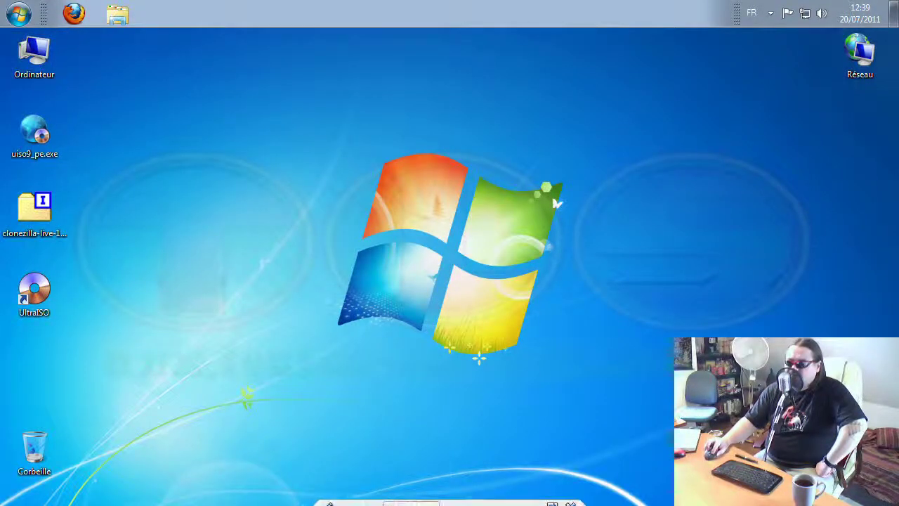
pyautogui.click(359, 497)
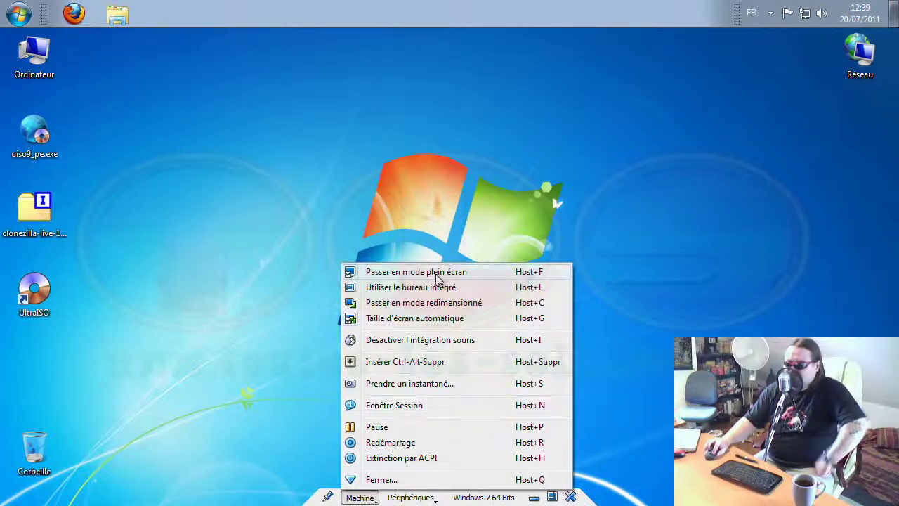
pyautogui.click(431, 271)
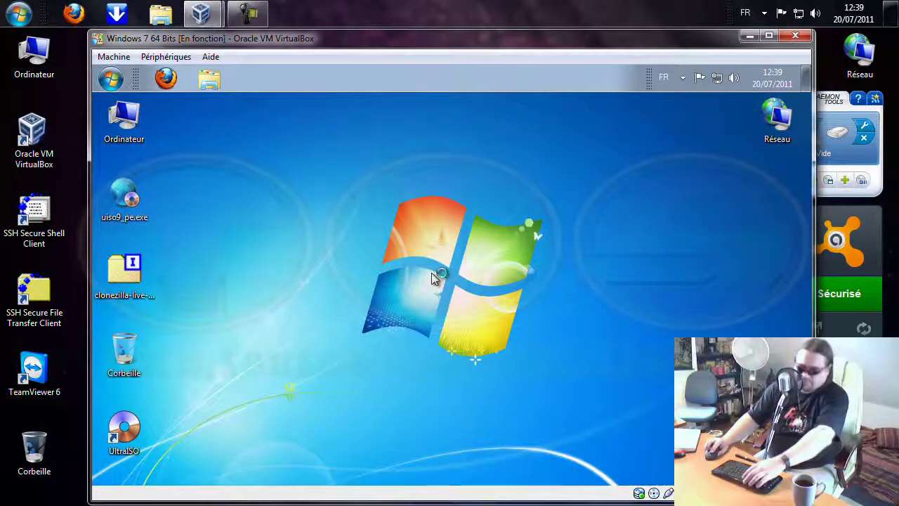
pyautogui.click(750, 36)
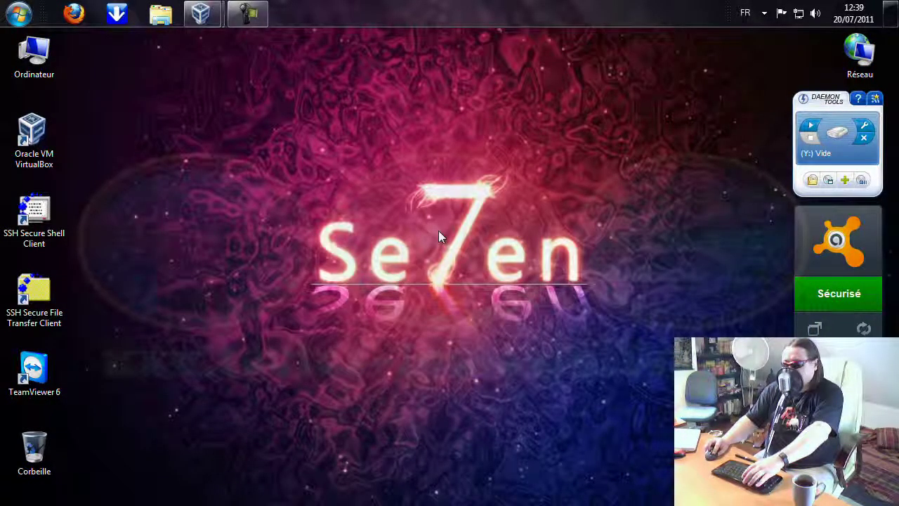